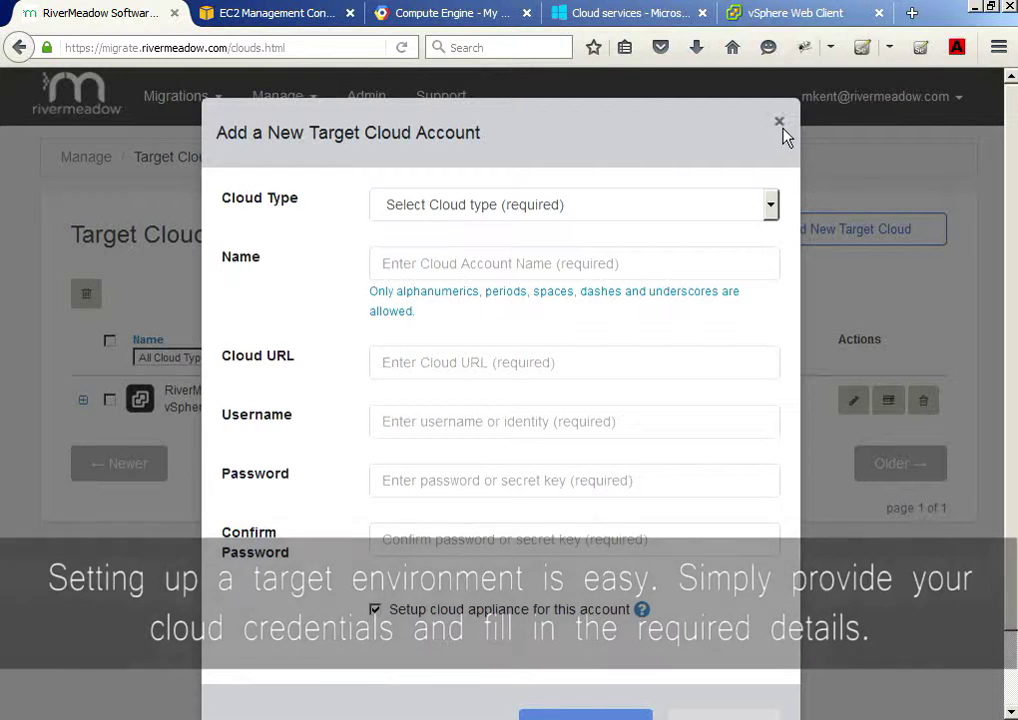
- Dismiss the Add a New Target Cloud Account form to get back to Target Clouds
click(780, 124)
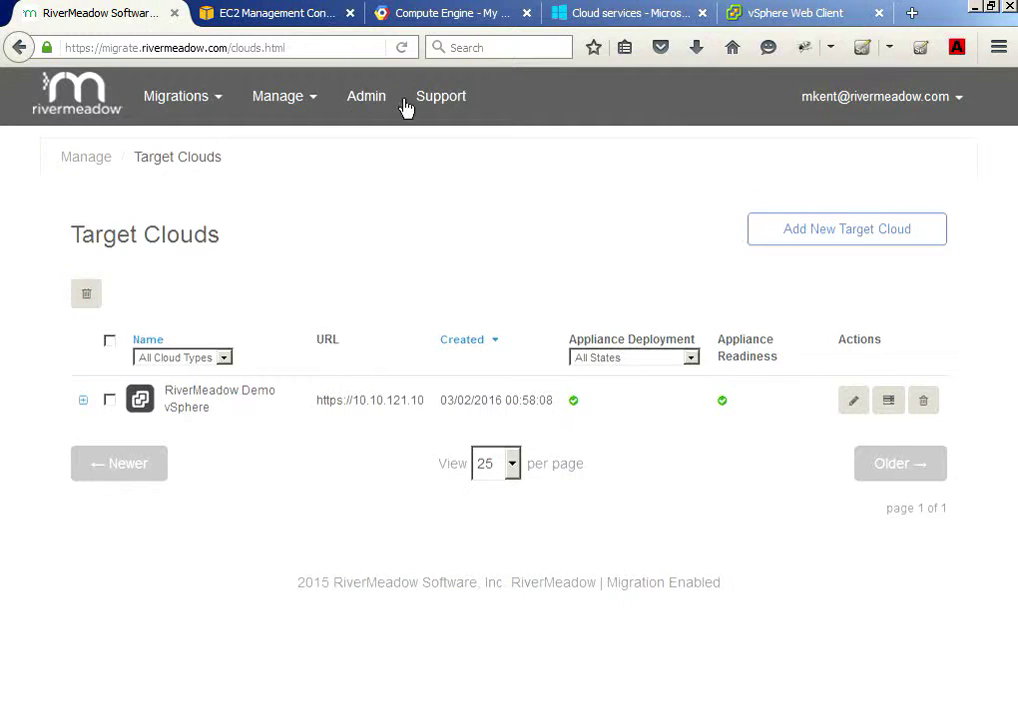
- Open the Manage menu listing Target Clouds, Sources and Migration Plans
click(270, 104)
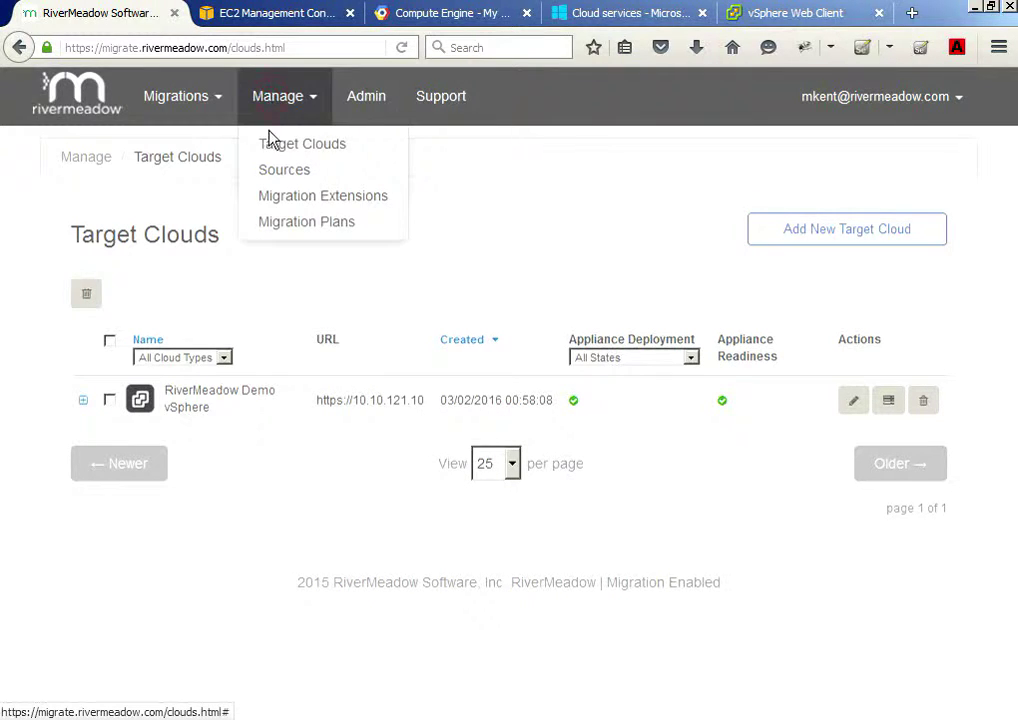
- In Sources, highlight RM-RHEL65-64-AWS's host IP 52.8.204.31, then switch to the EC2 instance list
click(274, 174)
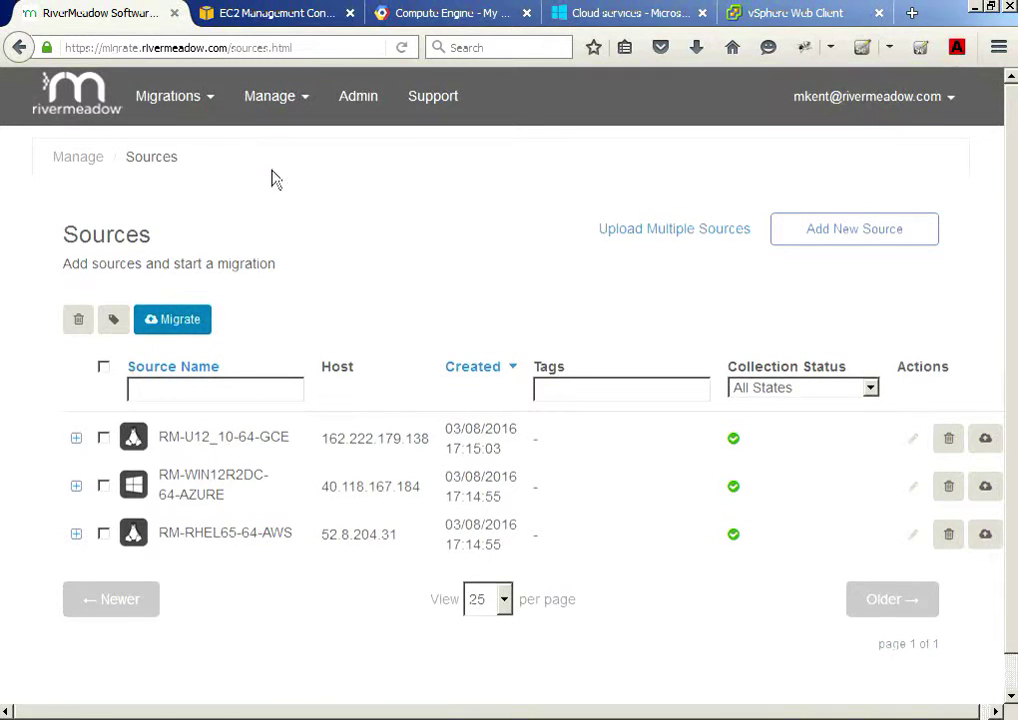
drag(322, 535, 399, 543)
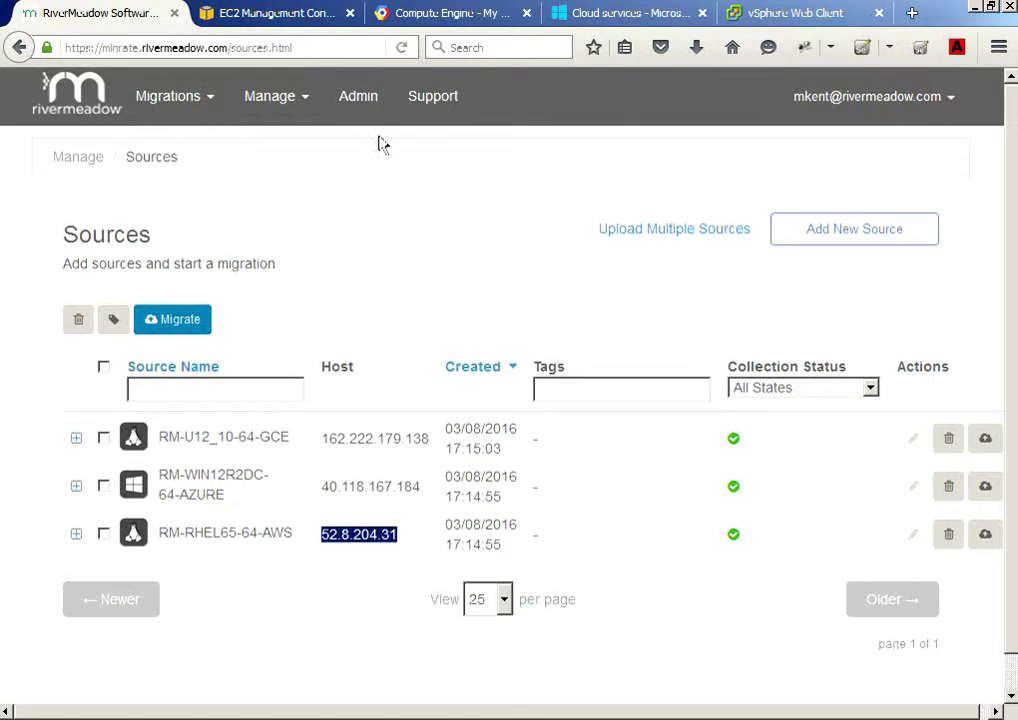
click(295, 17)
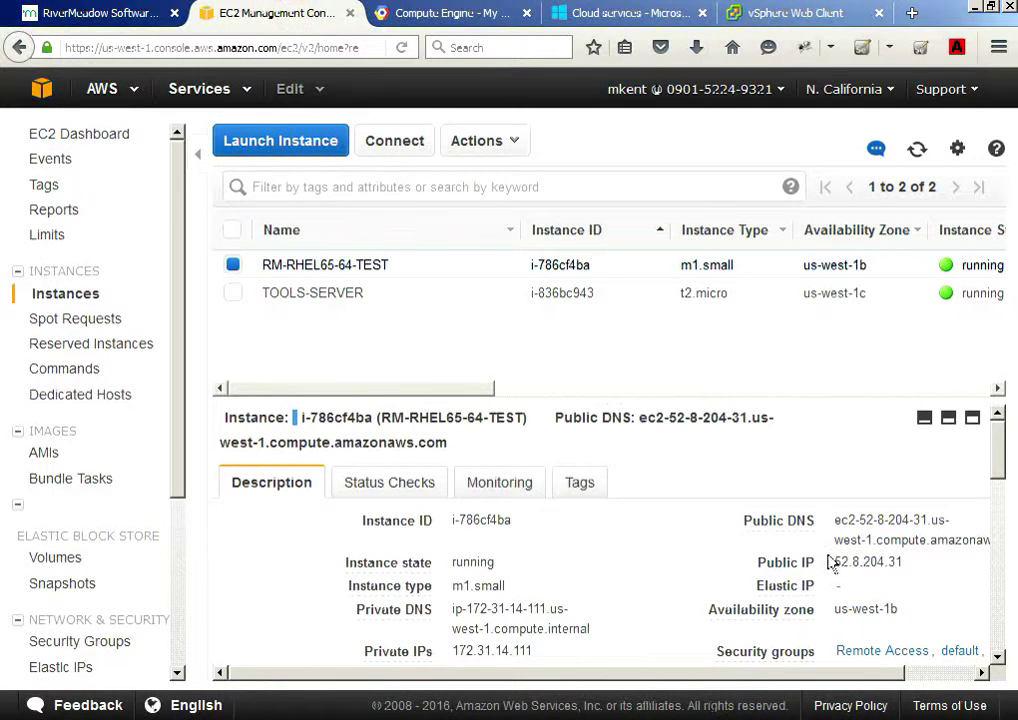
- Check the EC2 instance's public IP is 52.8.204.31, then highlight RM-U12_10-64-GCE's host IP 162.222.179.138
drag(836, 564, 906, 568)
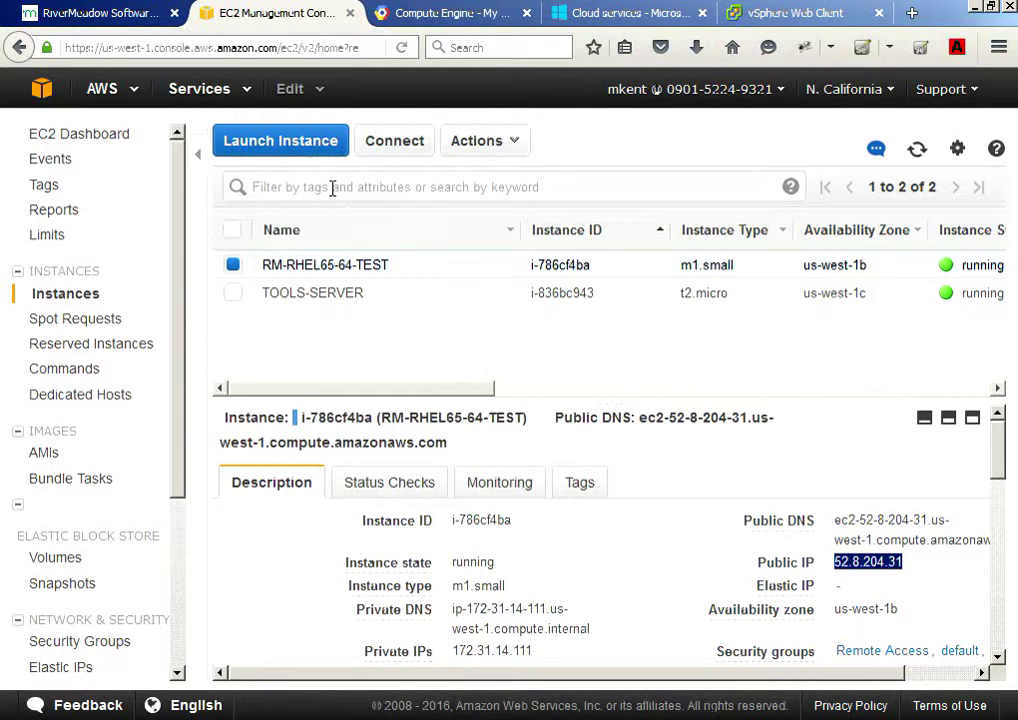
click(108, 22)
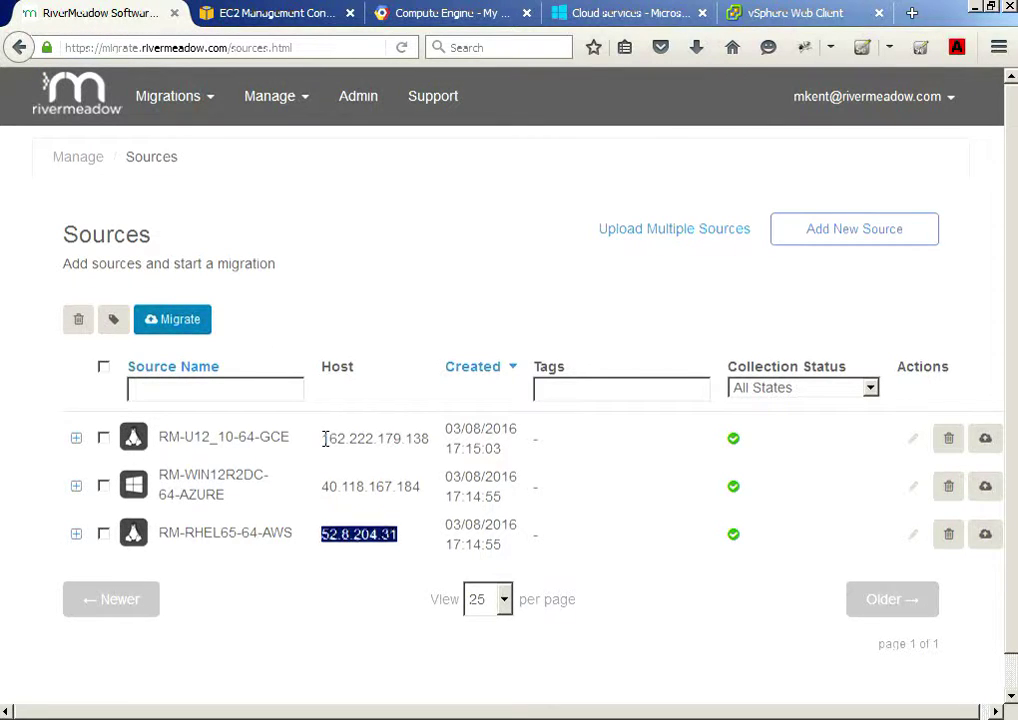
drag(323, 438, 431, 446)
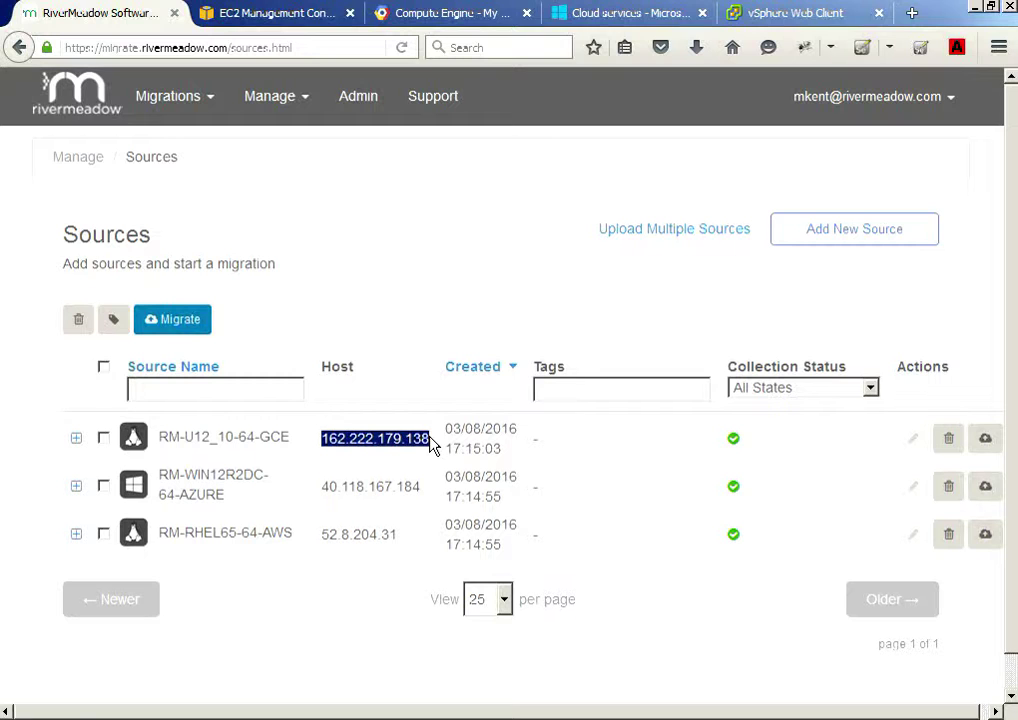
- Verify Google Cloud instance-1's external IP is 162.222.179.138, then go back to RiverMeadow Sources
click(443, 15)
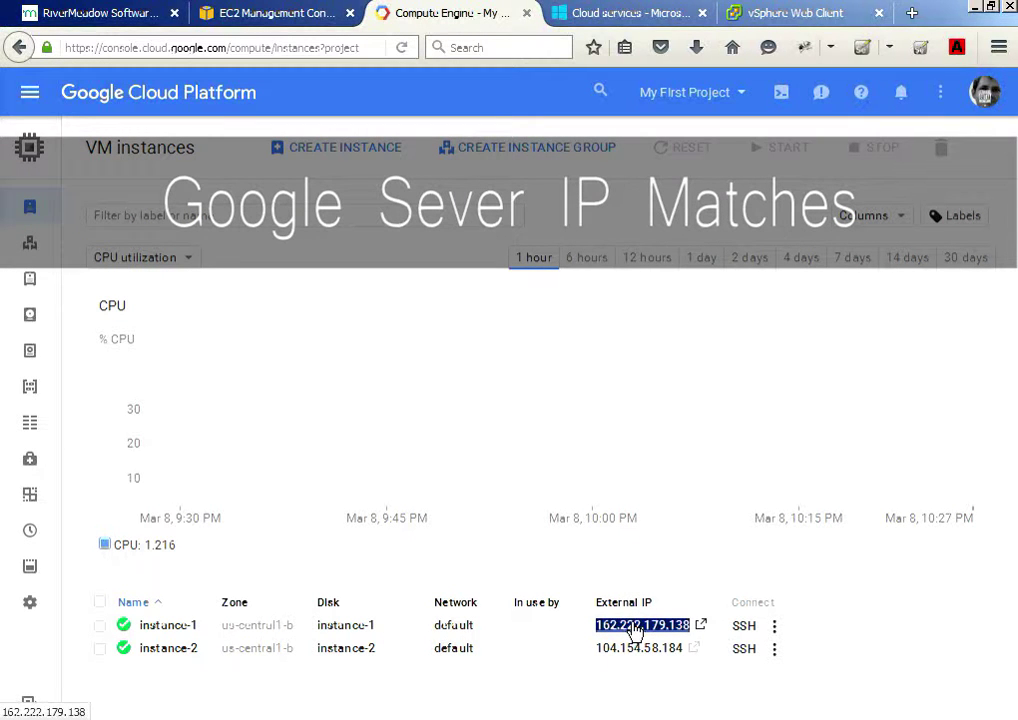
click(118, 24)
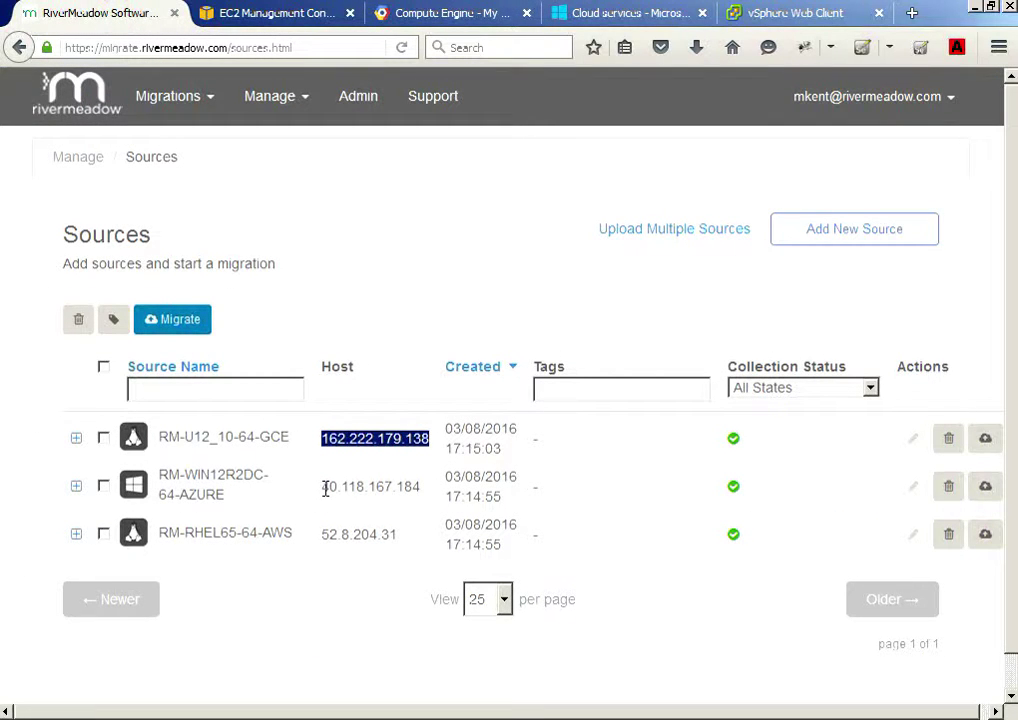
- Match RM-WIN12R2DC-64-AZURE's host 40.118.167.184 against app-server-mck's Azure public virtual IP
drag(325, 488, 425, 498)
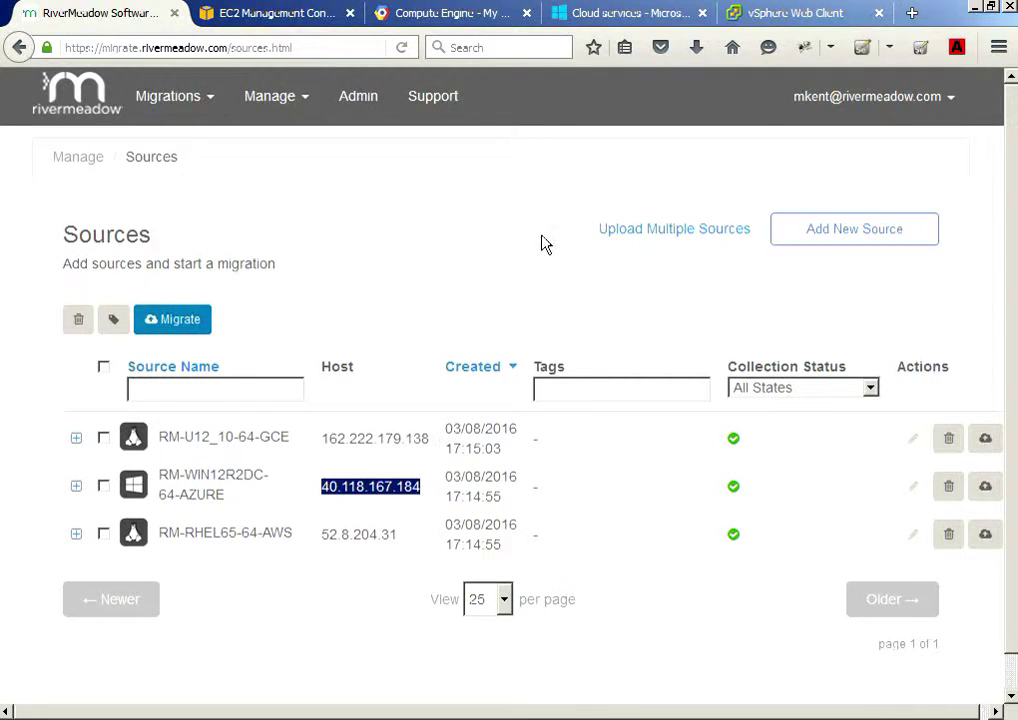
click(632, 14)
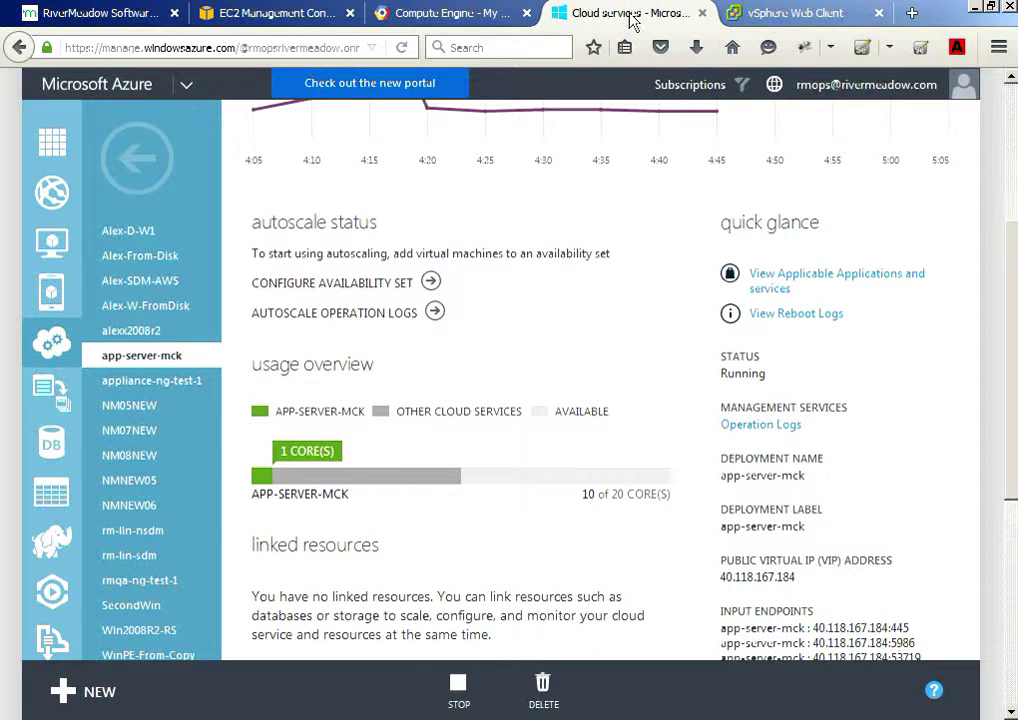
double_click(745, 578)
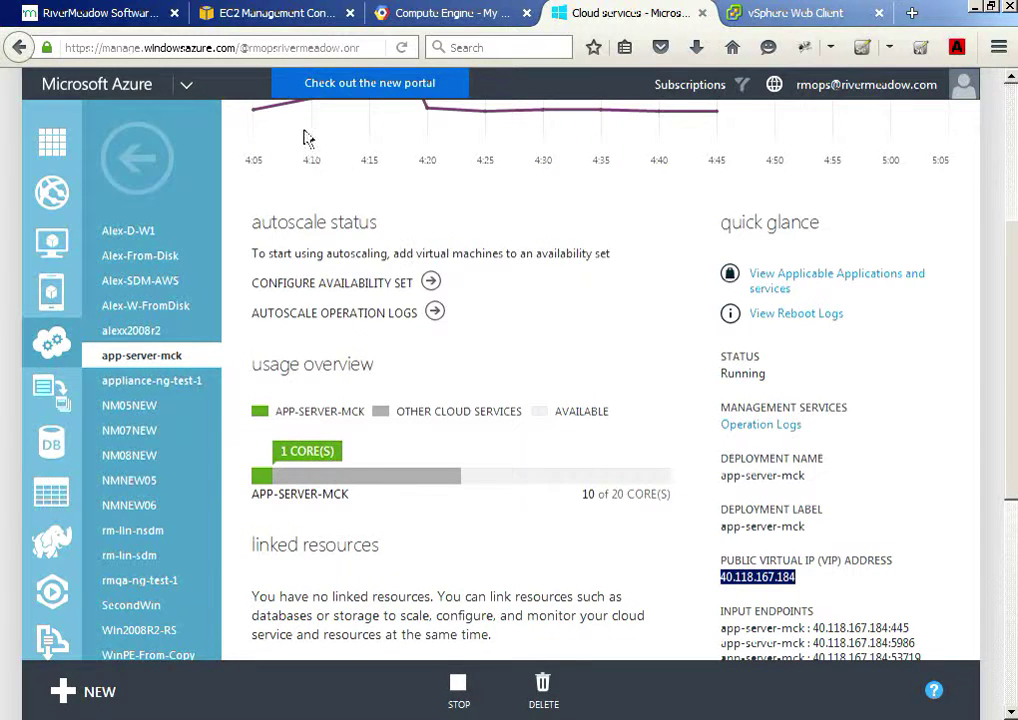
click(141, 14)
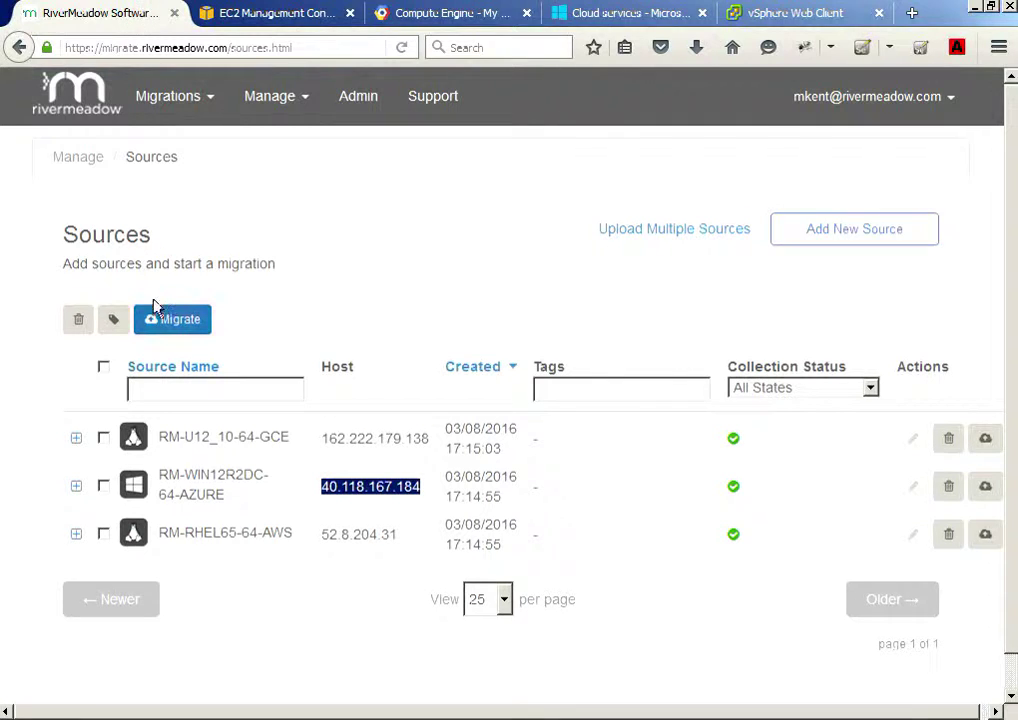
- Select all three source servers and migrate them to the RiverMeadow Demo vSphere target cloud
click(104, 368)
click(168, 320)
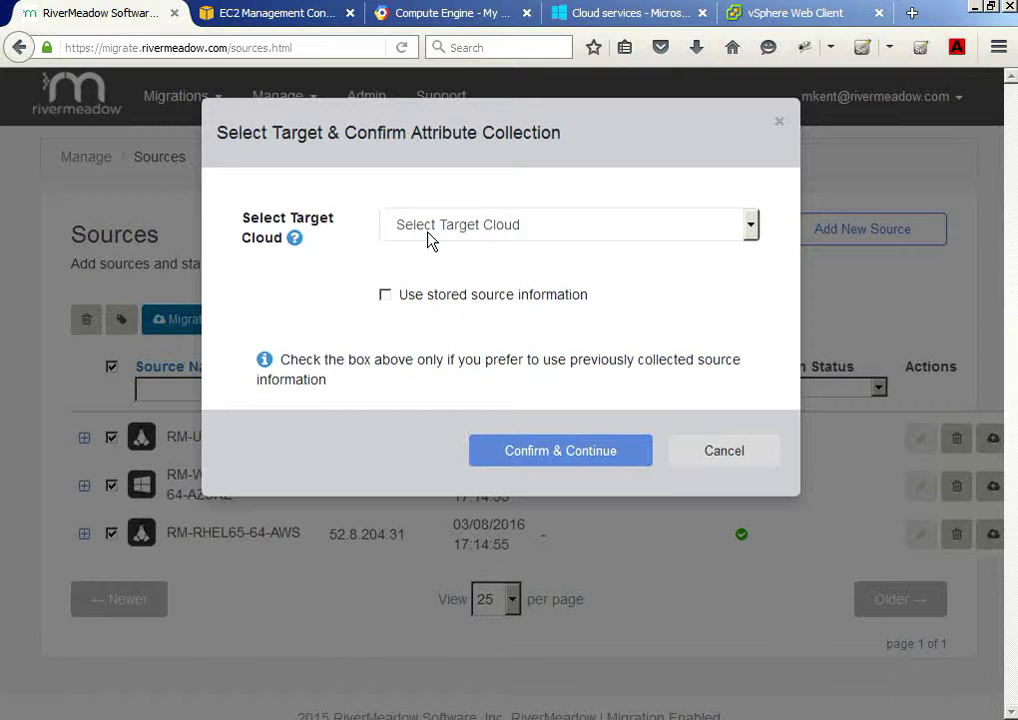
click(448, 225)
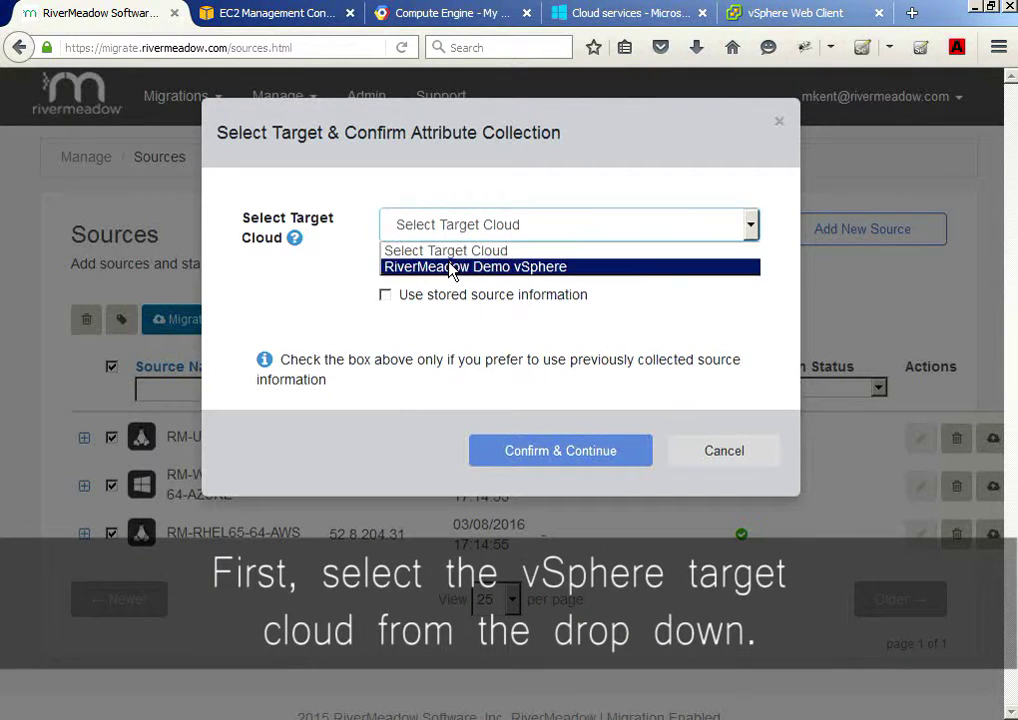
click(450, 267)
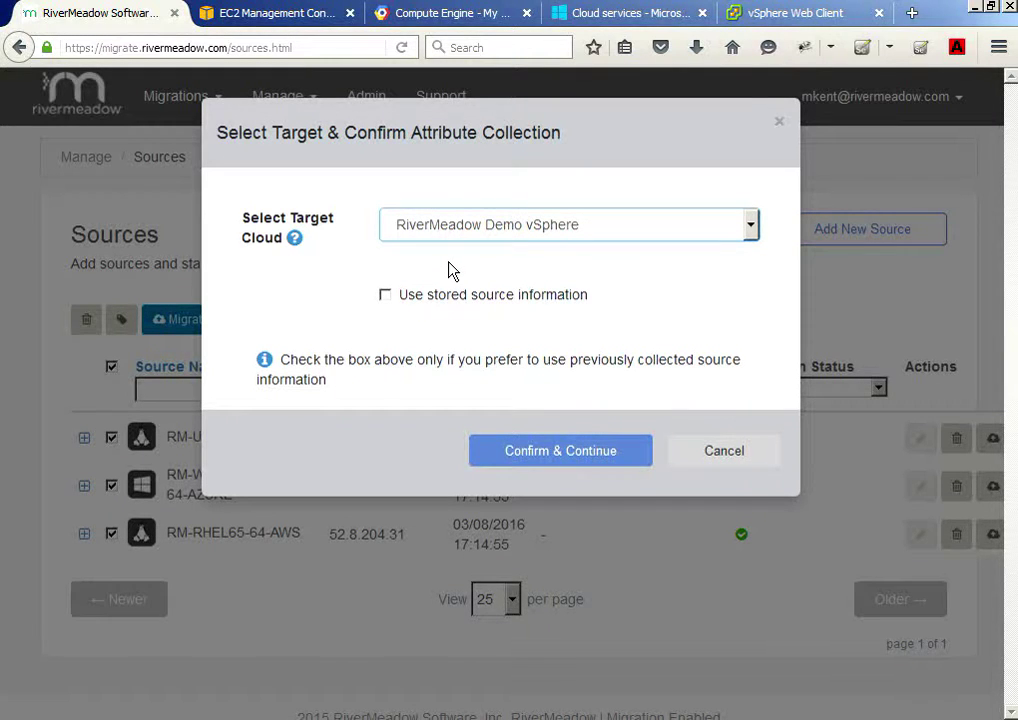
click(567, 452)
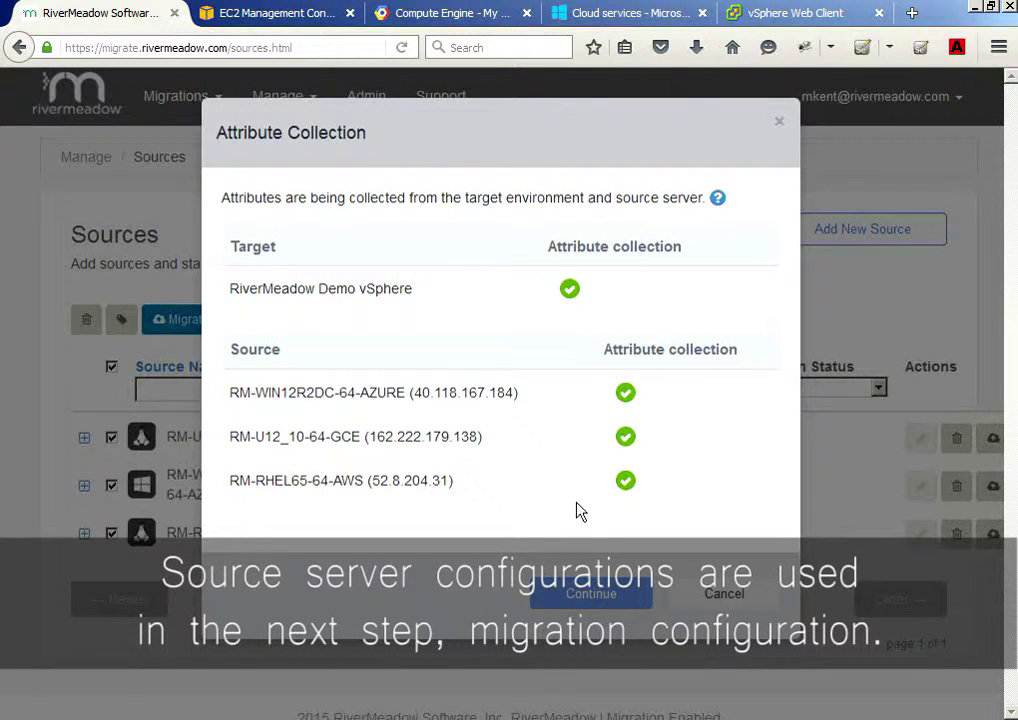
- Continue to a new migration plan and name it DEMO
click(592, 594)
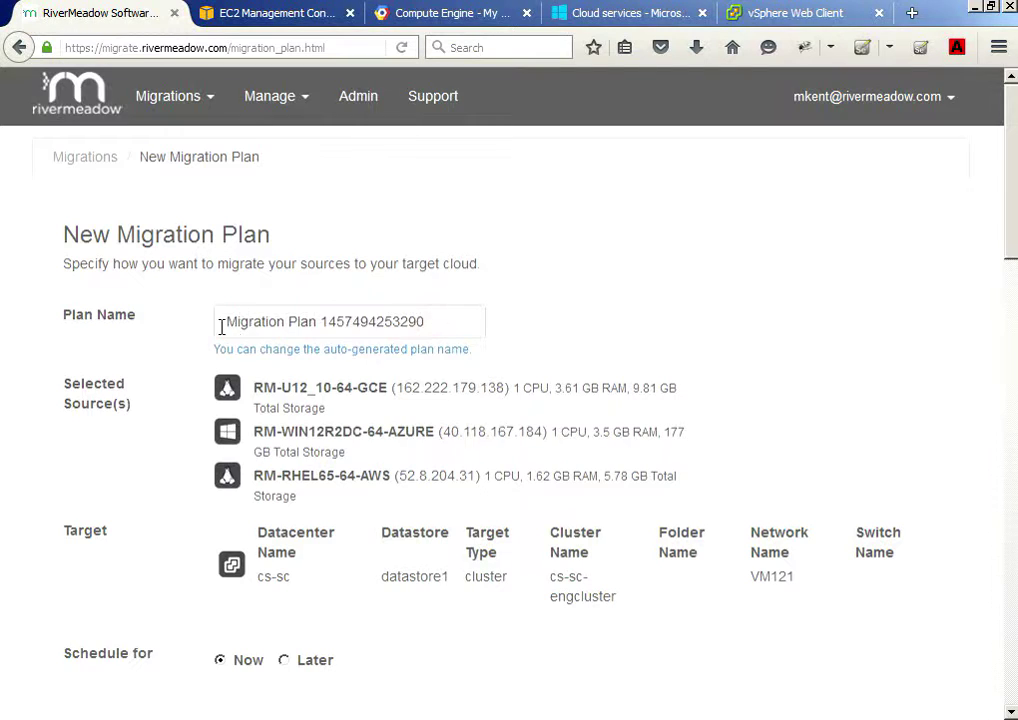
triple_click(221, 327)
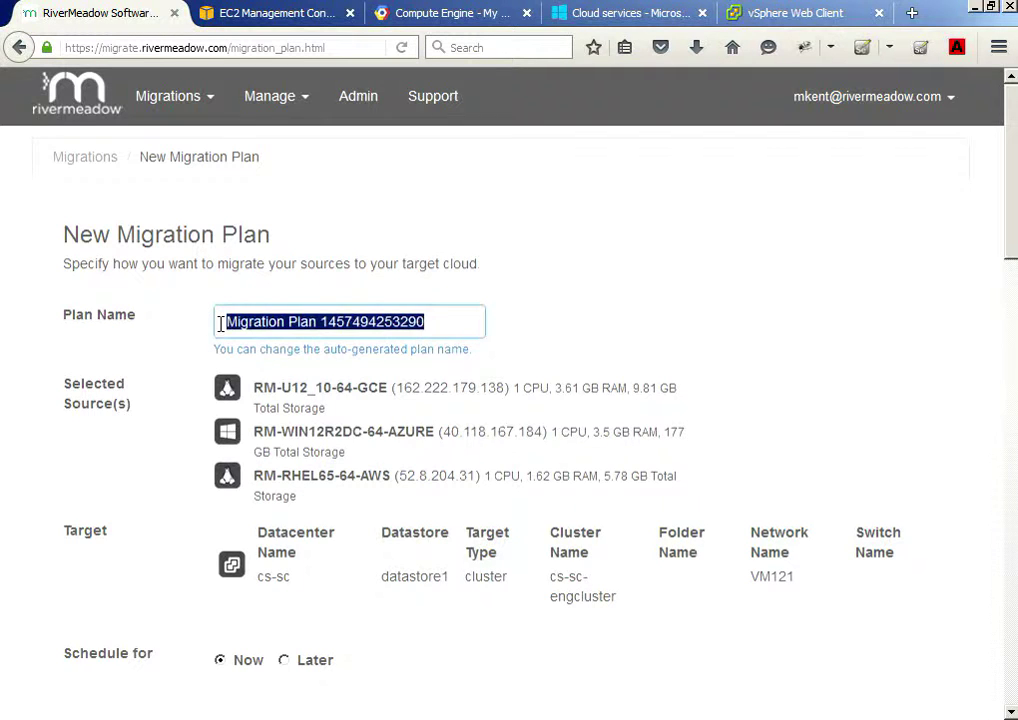
text(DEMO)
key(Tab)
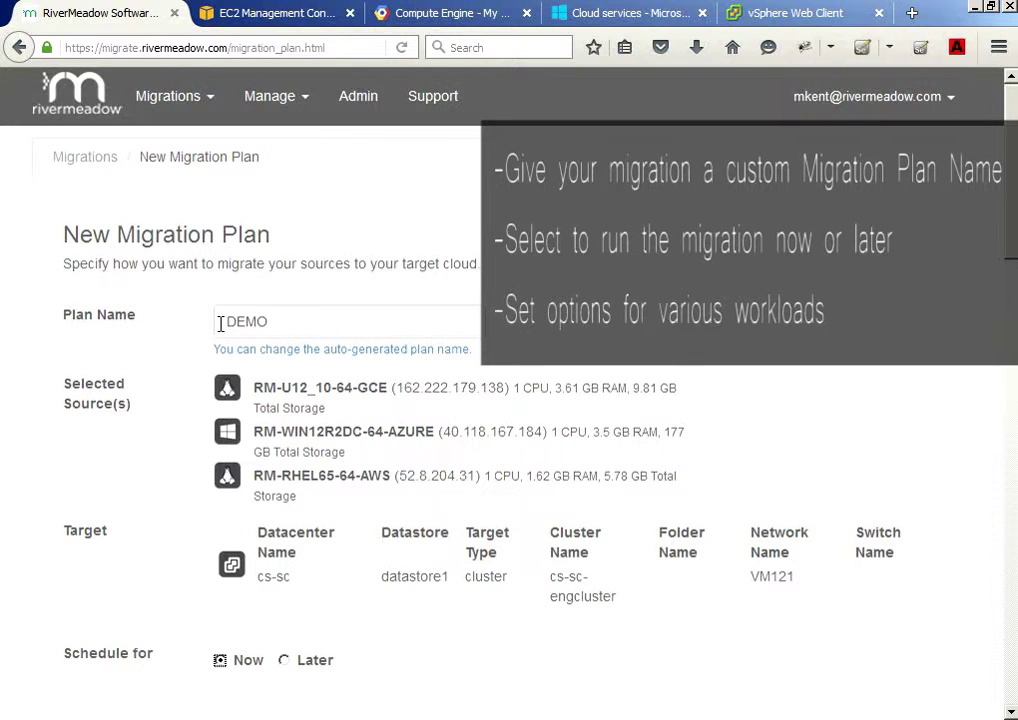
- Rename the GCE server's instance-1 destination machine to GCE-DEMO, keeping datastore1
scroll(222, 323, down, 3)
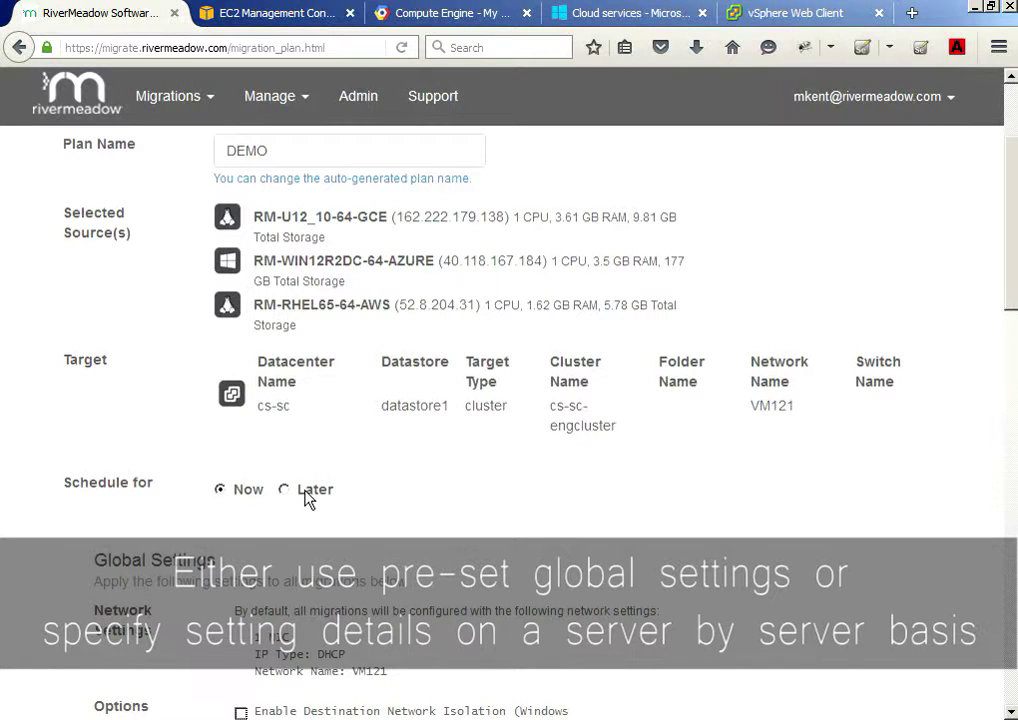
scroll(745, 492, down, 10)
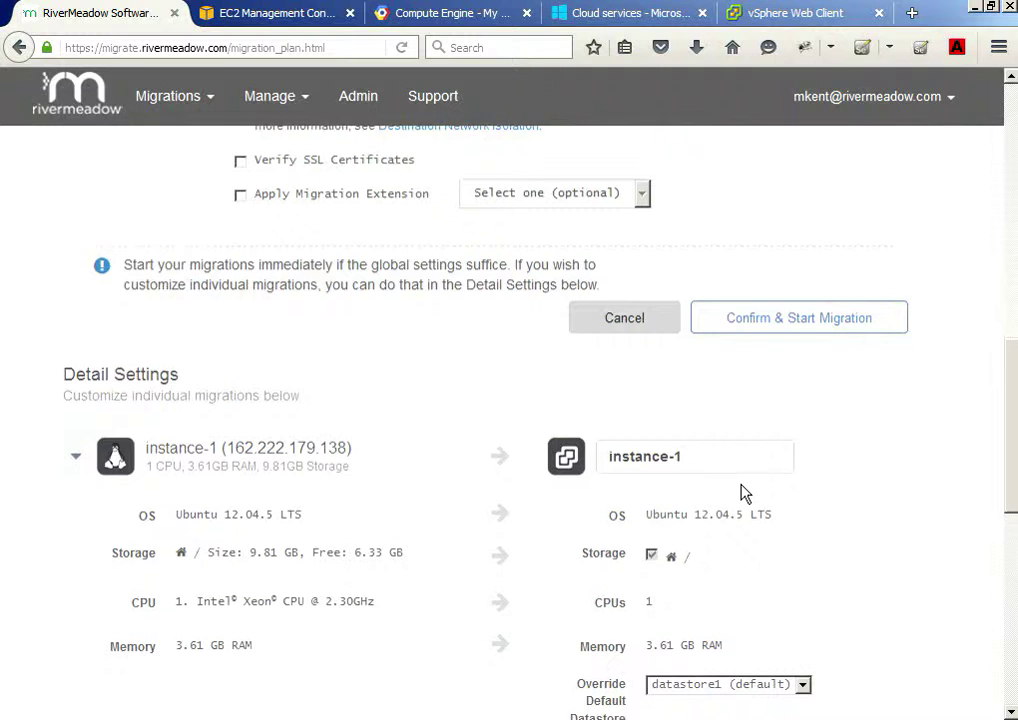
scroll(745, 492, down, 2)
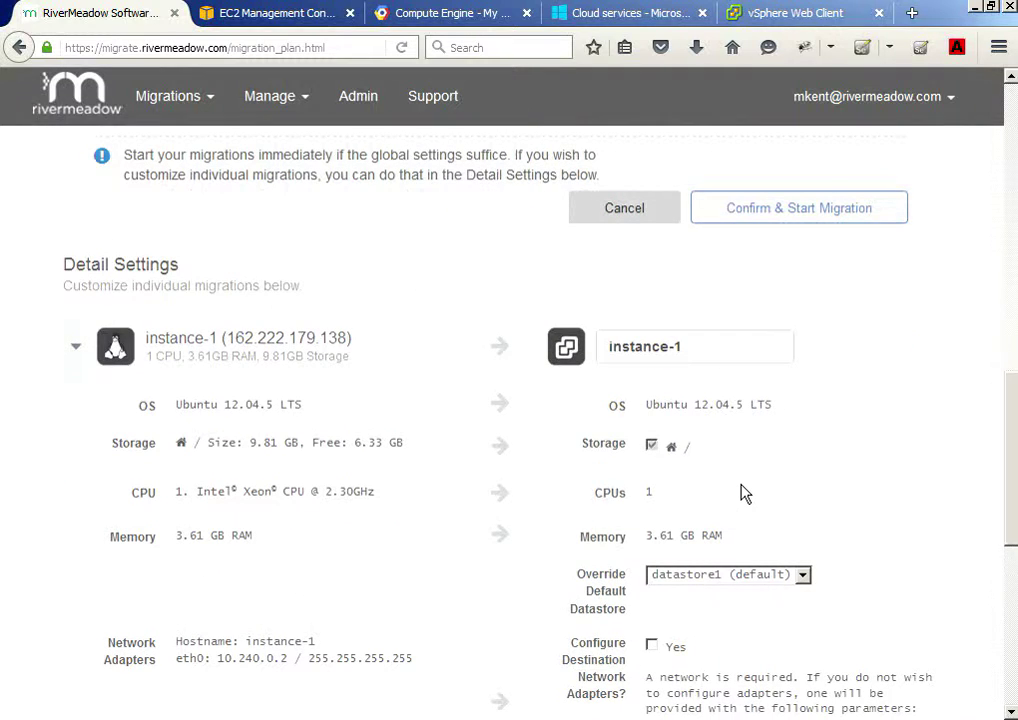
click(696, 348)
key(shift+Left)
key(shift+Left)
key(shift+Left)
key(shift+Left)
key(shift+Left)
key(shift+Left)
key(shift+Left)
key(shift+Left)
key(shift+Left)
key(shift+Left)
text(GCE-DEMO)
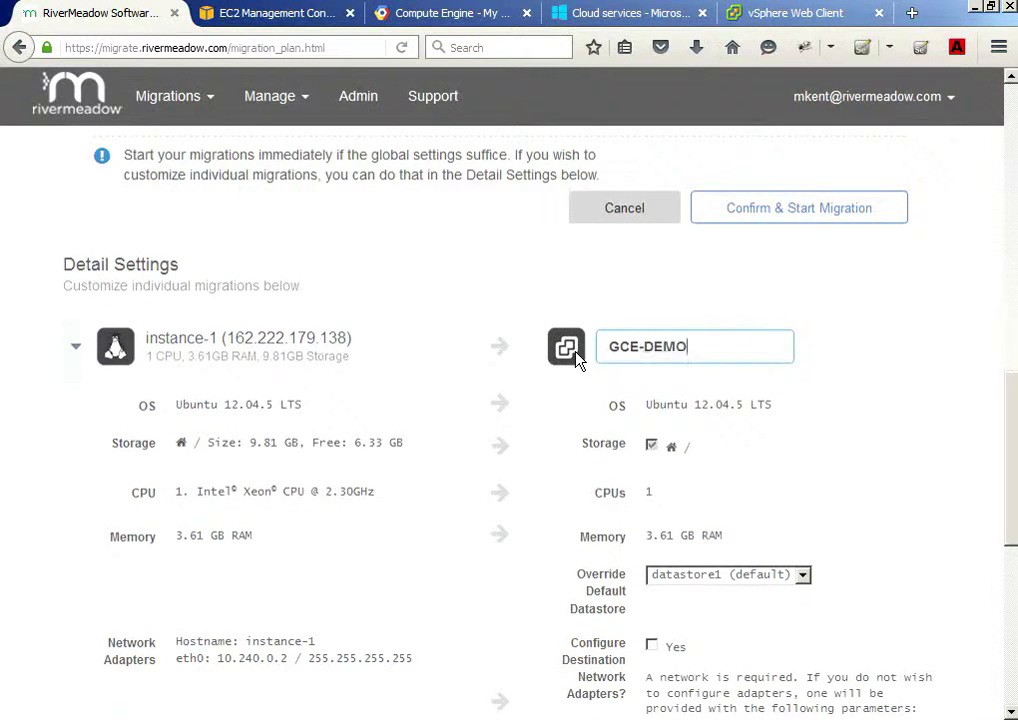
click(716, 576)
click(717, 588)
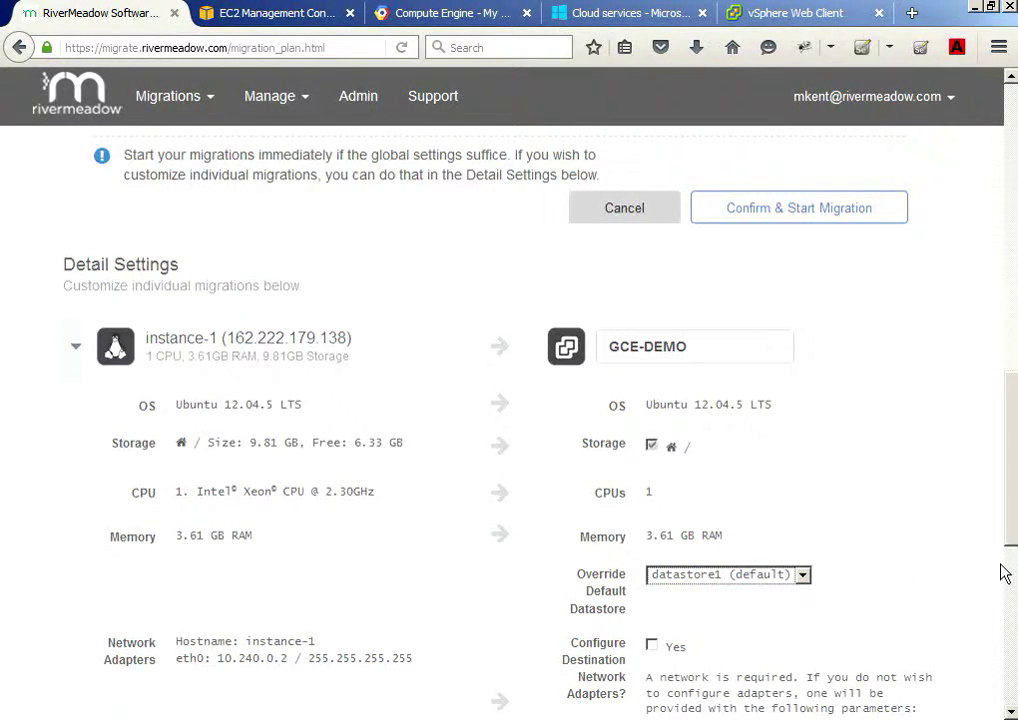
scroll(1005, 573, down, 4)
scroll(1005, 573, down, 2)
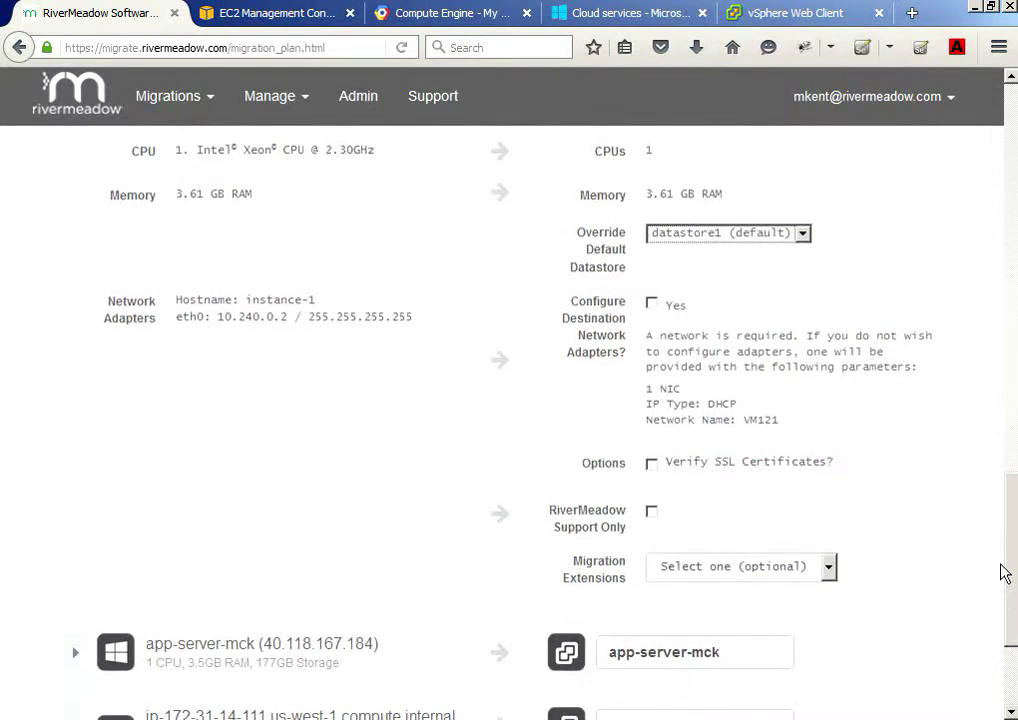
click(652, 304)
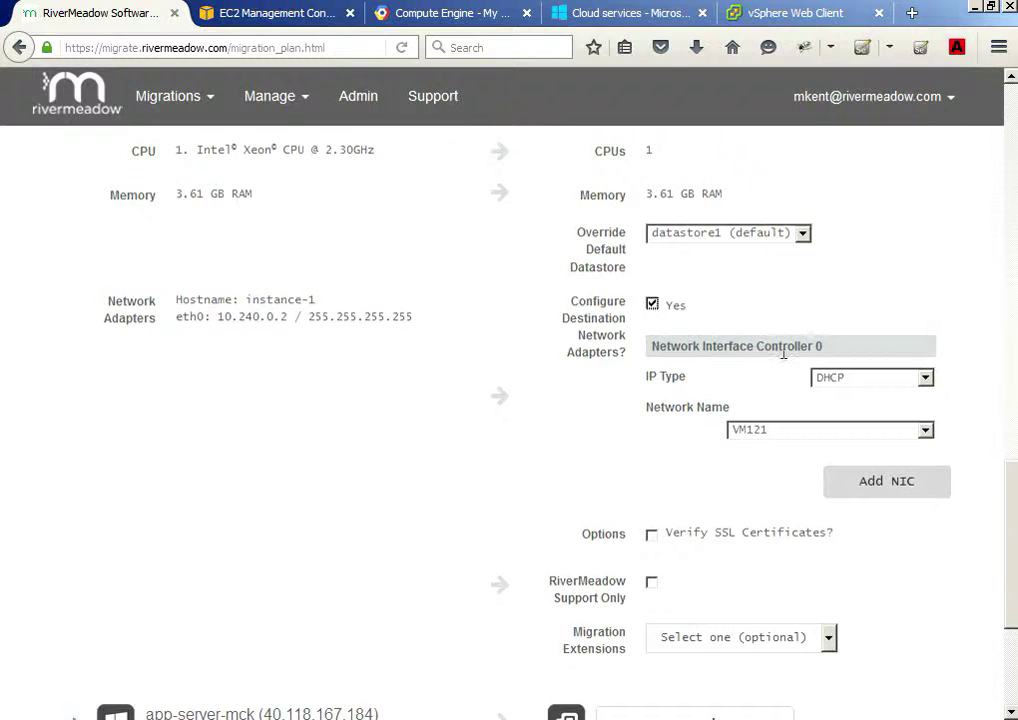
click(832, 378)
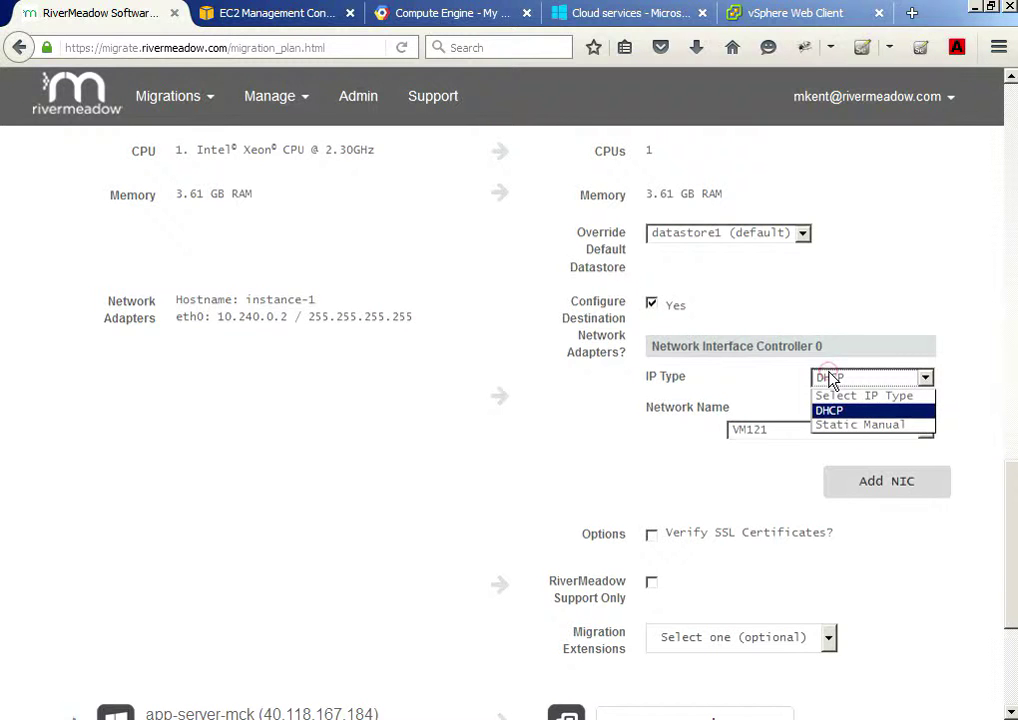
click(845, 425)
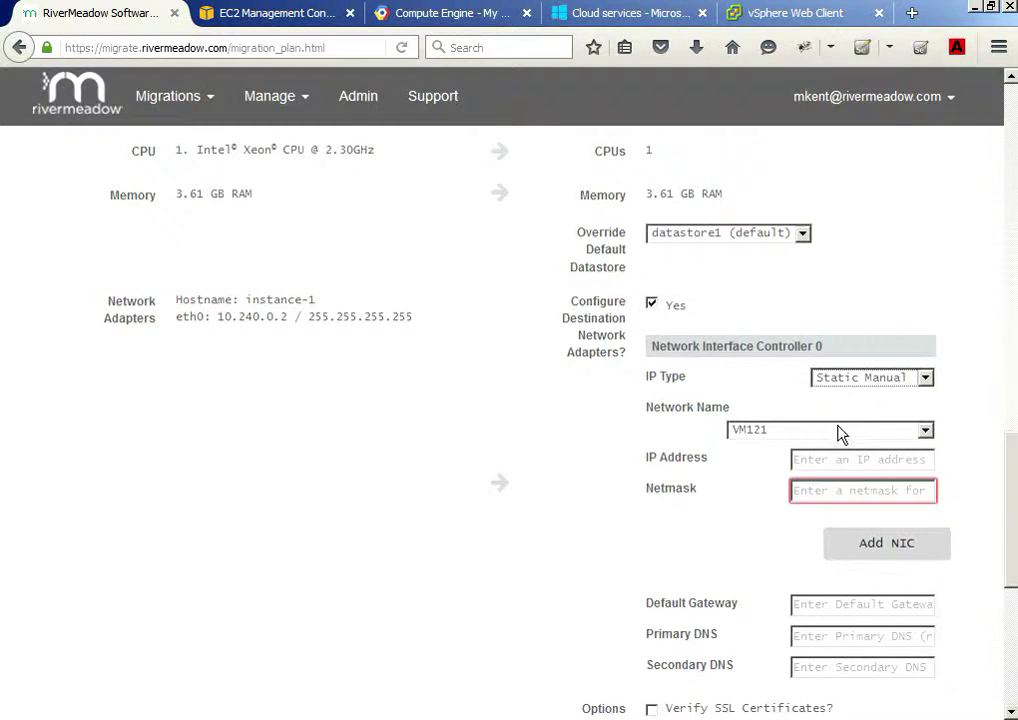
click(840, 432)
click(840, 432)
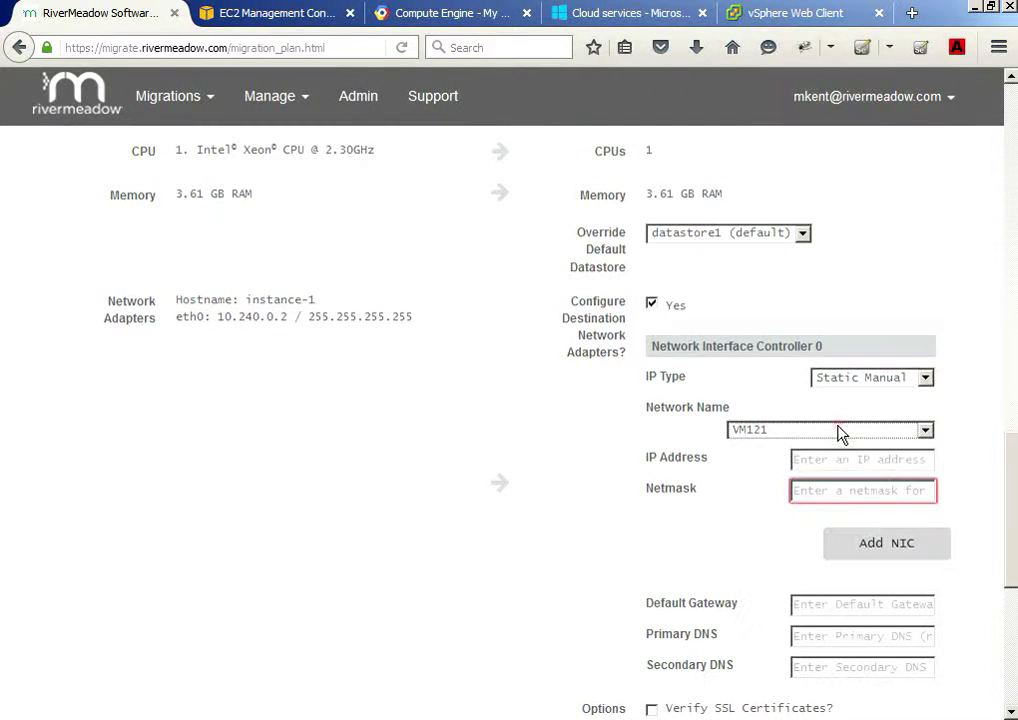
click(843, 381)
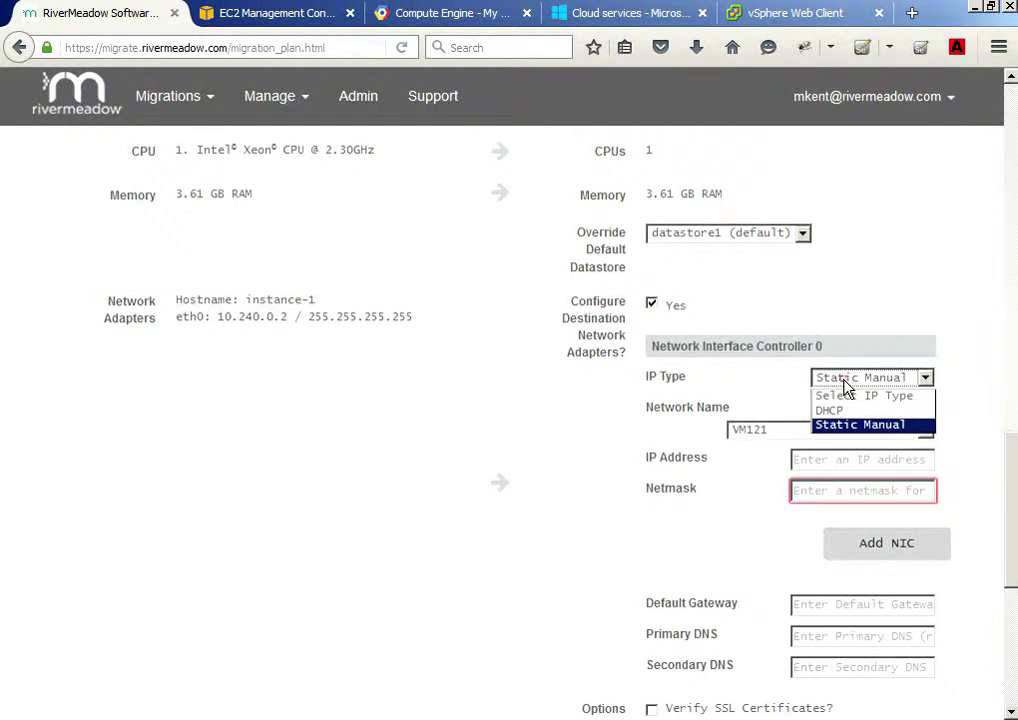
click(652, 305)
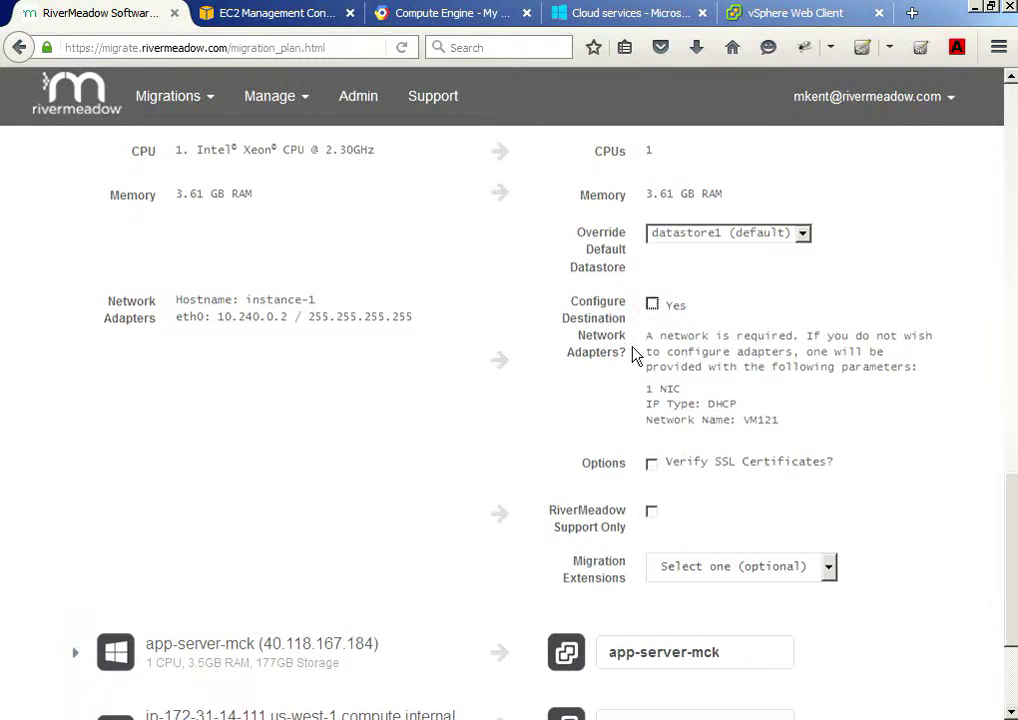
scroll(600, 405, down, 3)
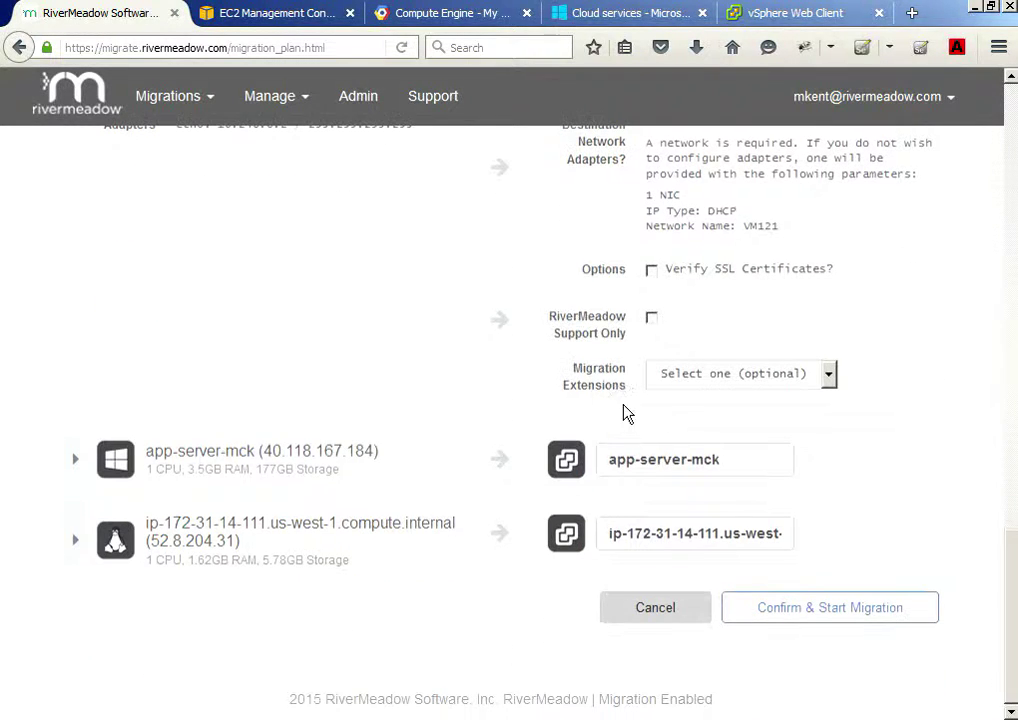
- Rename the app-server-mck target to DEMO-AZ and include its D drive in migrated storage
drag(727, 450, 581, 449)
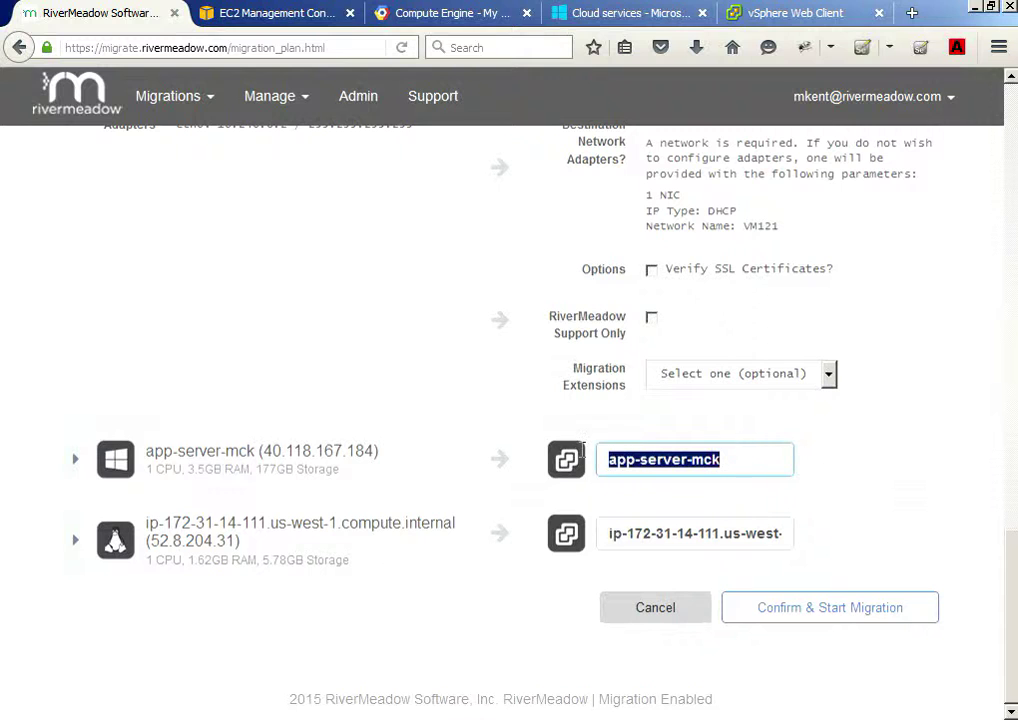
text(DEMO-AZ)
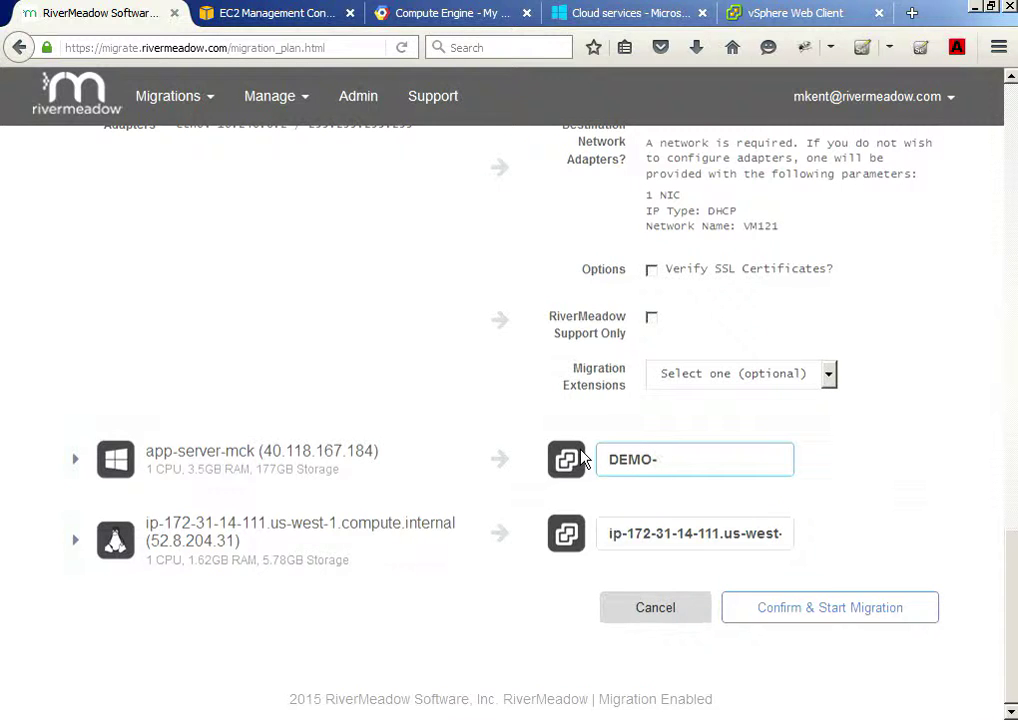
click(75, 461)
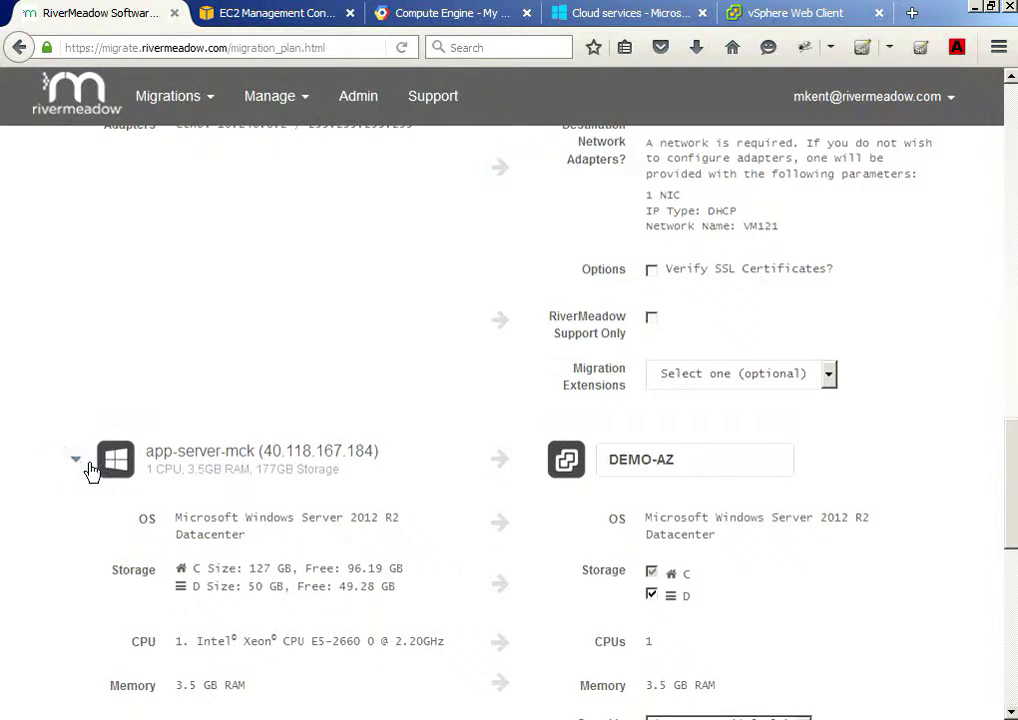
scroll(313, 487, down, 1)
scroll(313, 487, down, 4)
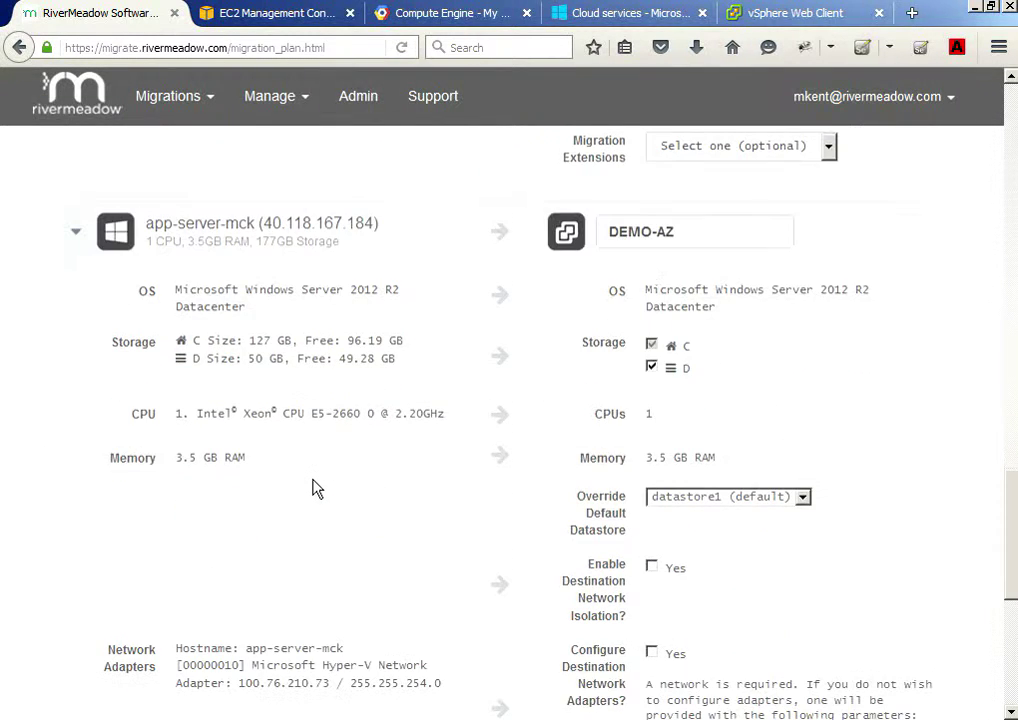
scroll(313, 487, down, 2)
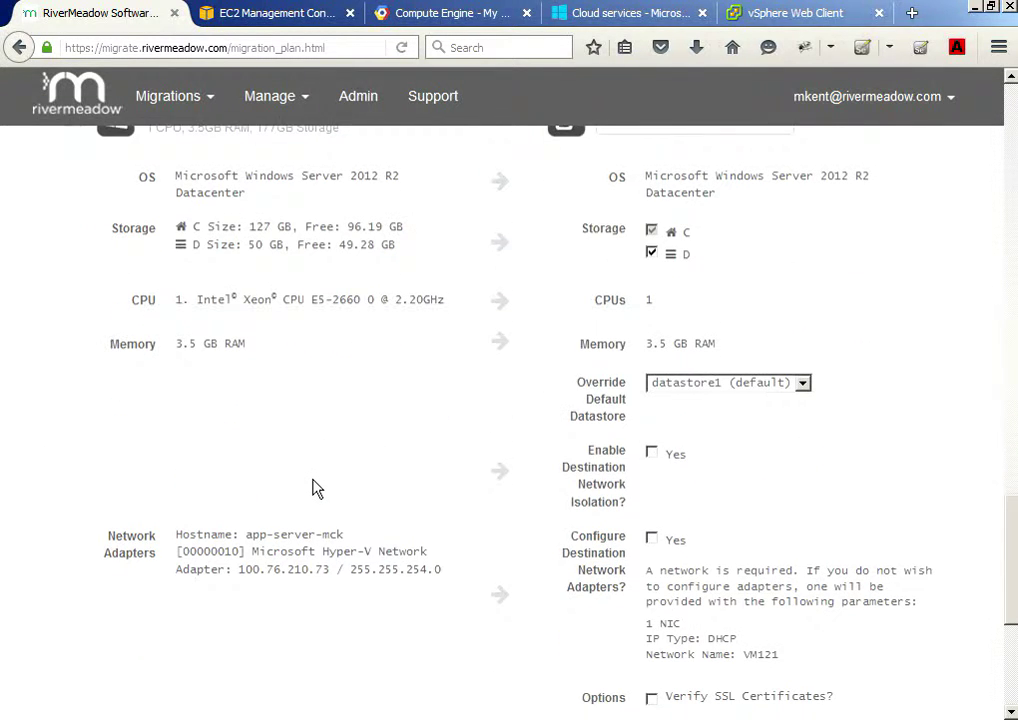
click(653, 254)
scroll(562, 580, down, 4)
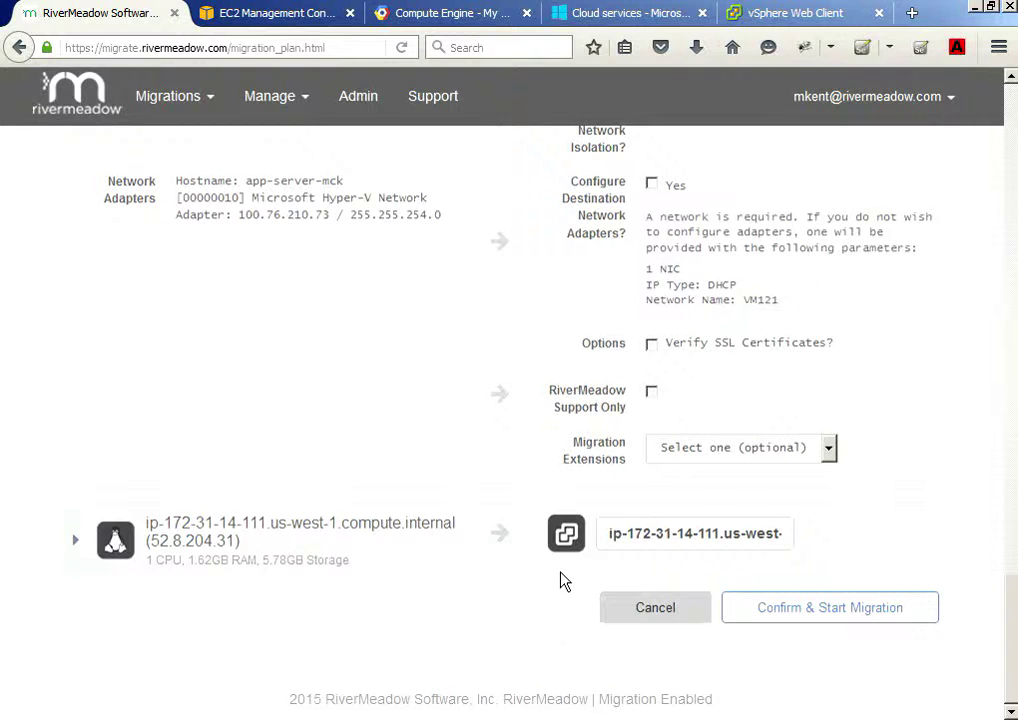
- Rename the Linux server's target machine to DEMO-AWS
click(73, 547)
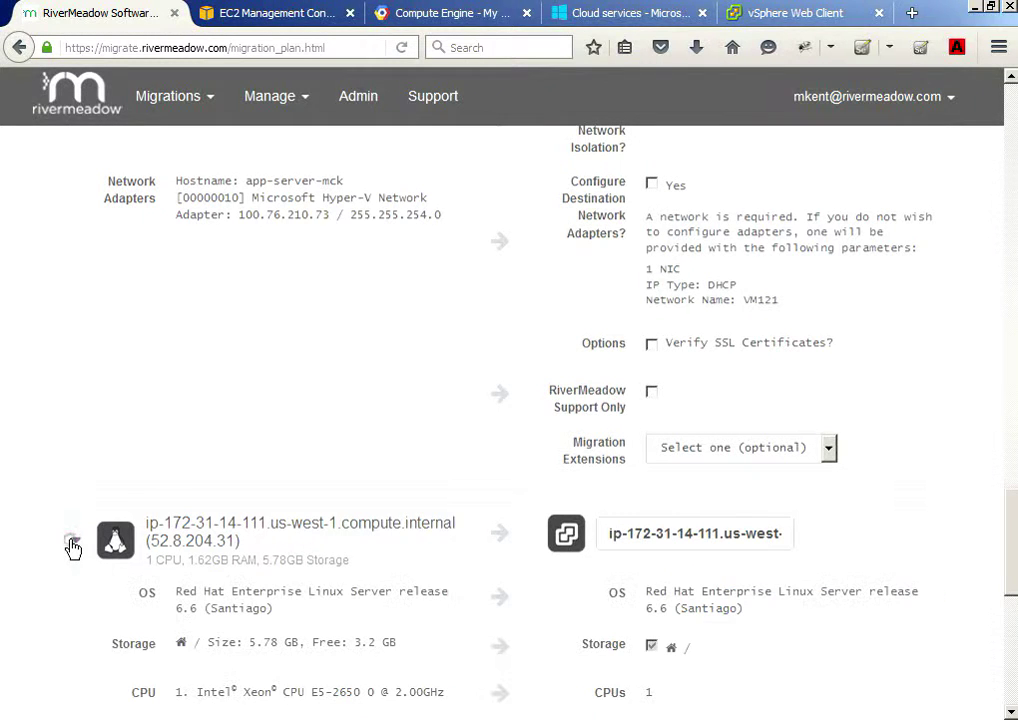
click(617, 540)
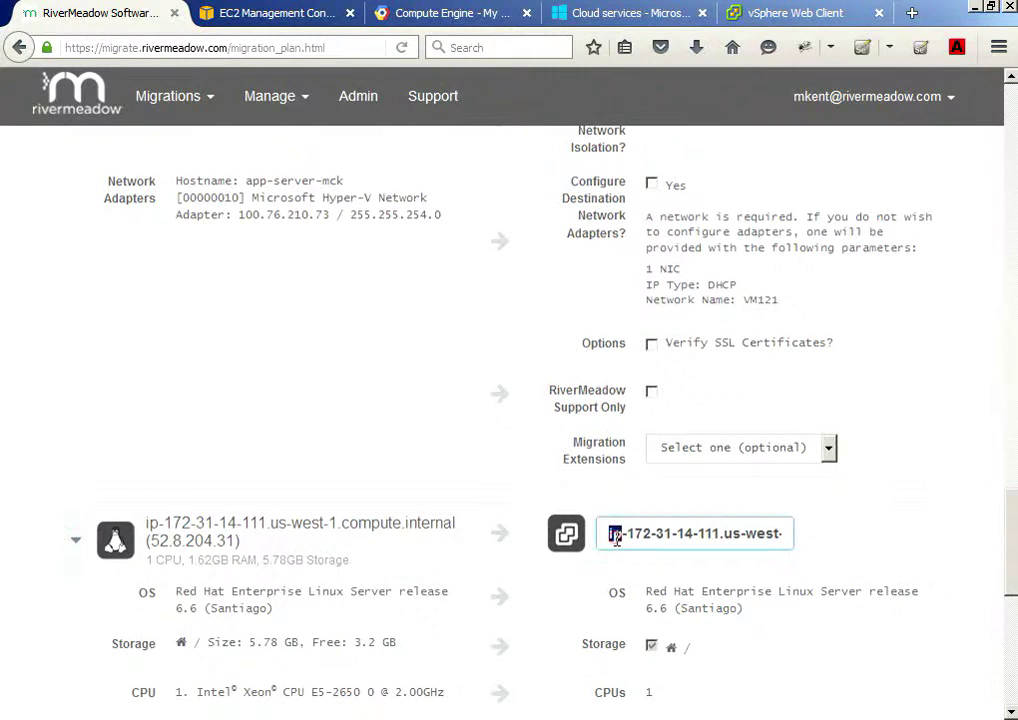
key(ctrl+a)
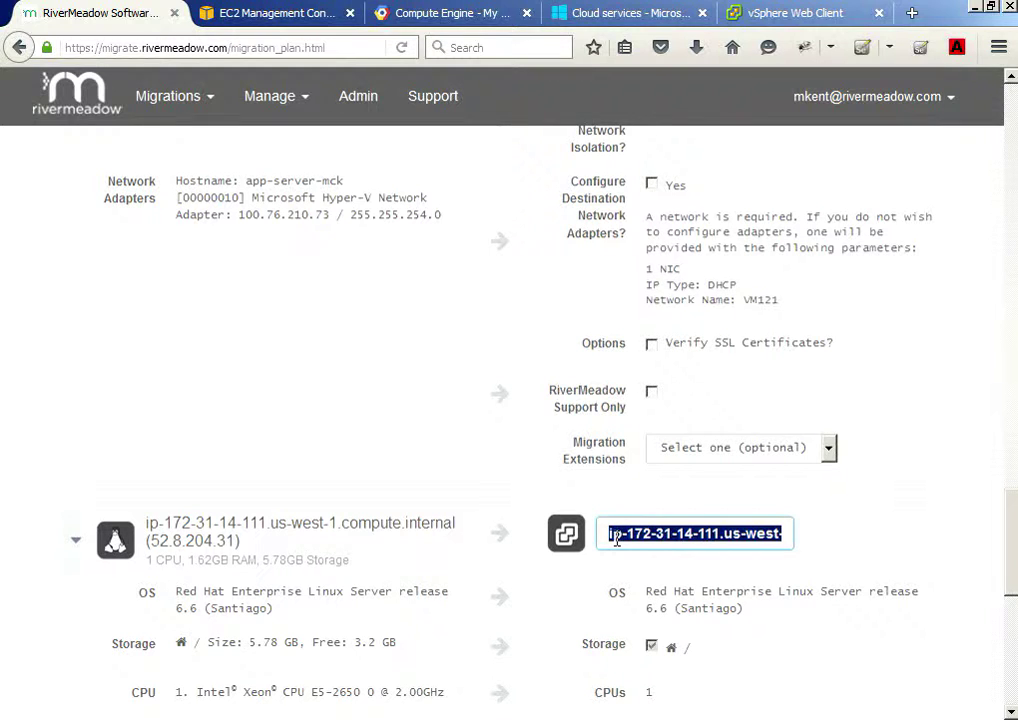
text(DEMO-AWS)
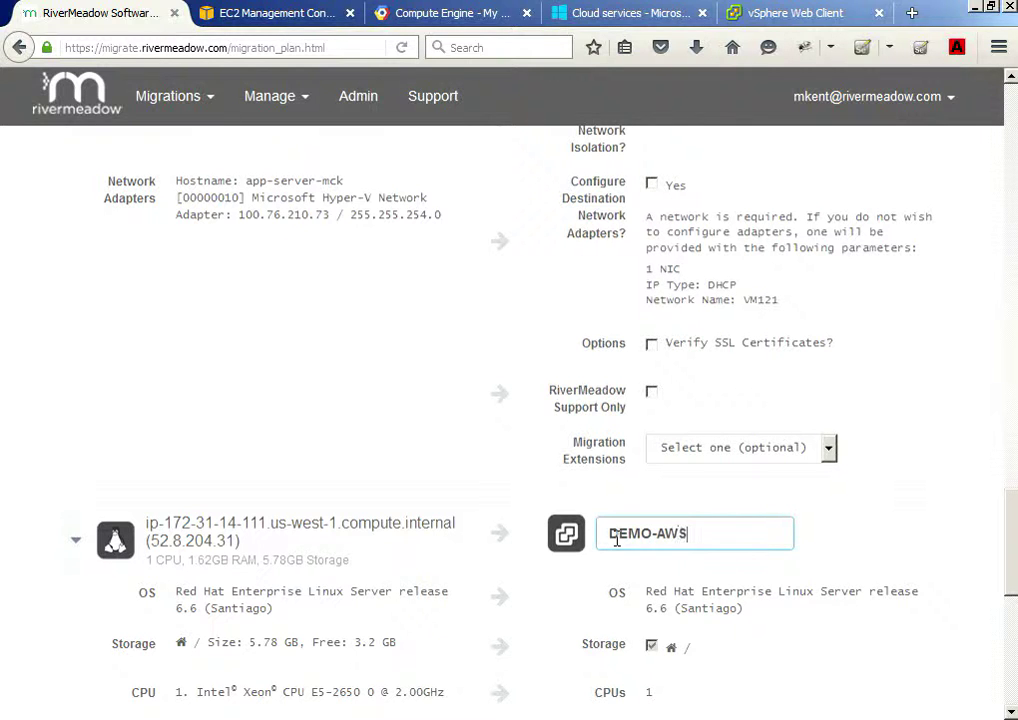
scroll(617, 540, down, 4)
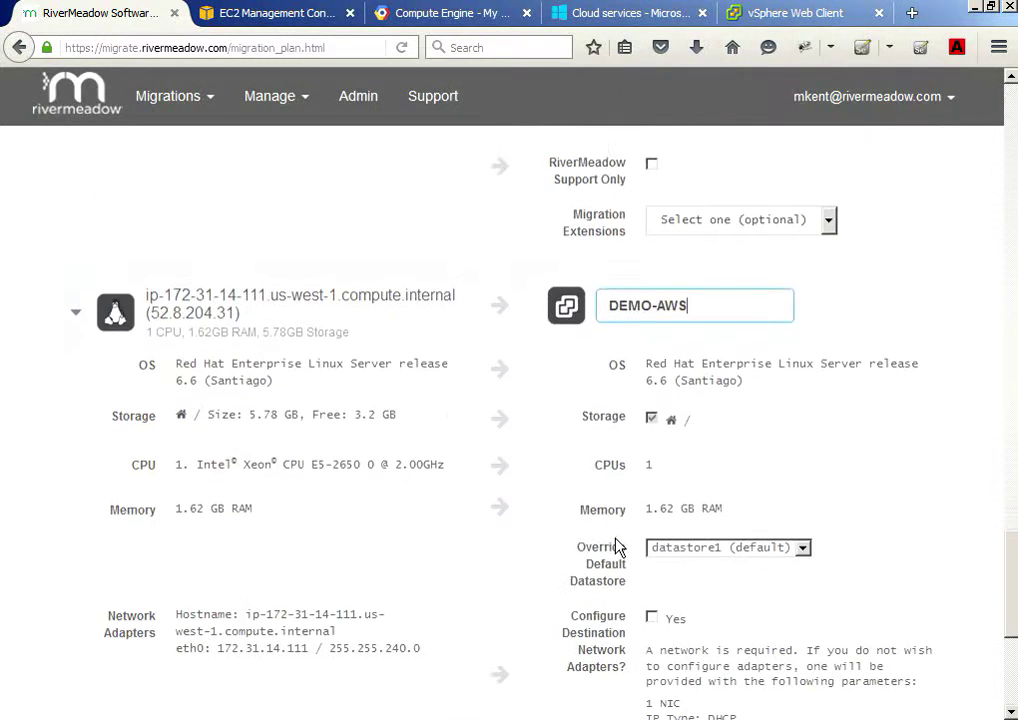
scroll(617, 545, down, 2)
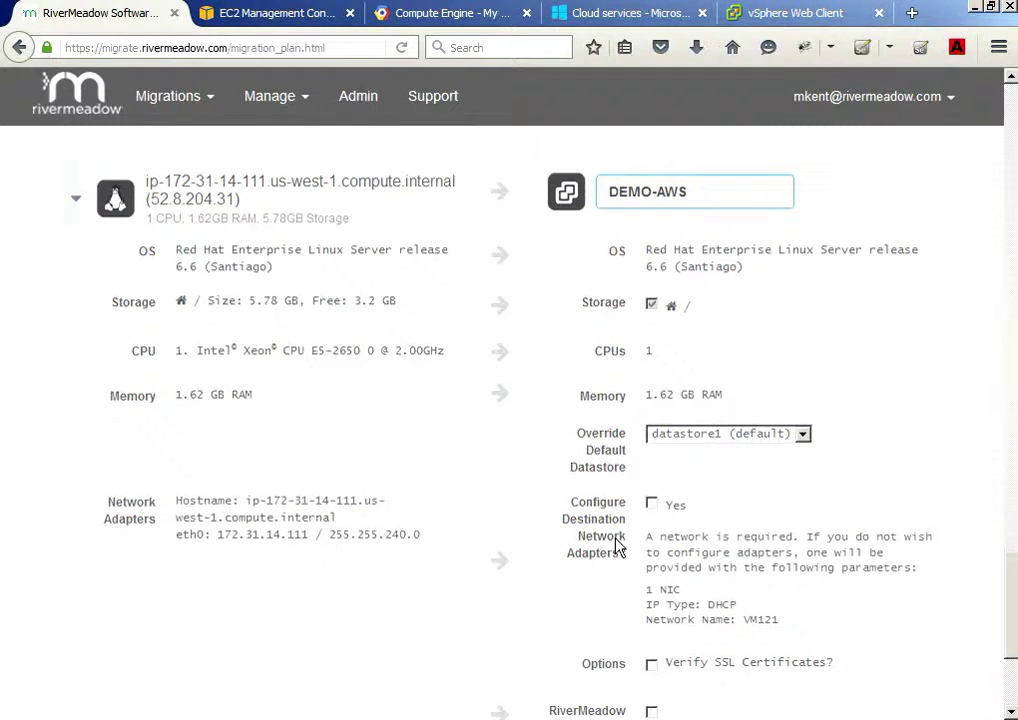
scroll(617, 545, down, 1)
scroll(617, 540, down, 4)
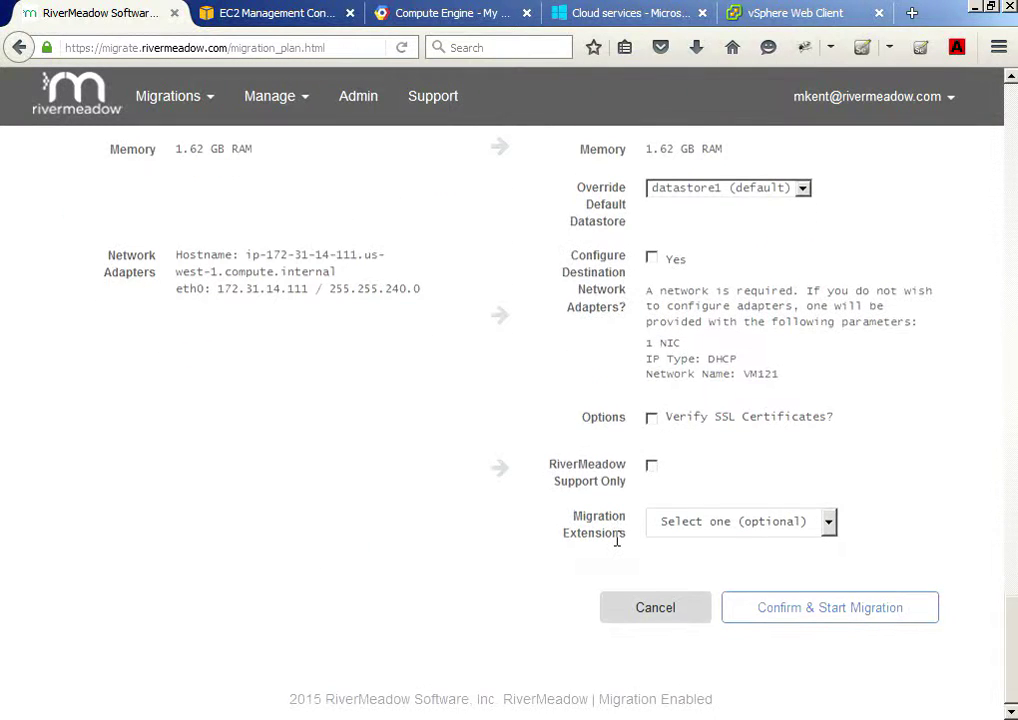
- Start migrating all three servers and review the DEMO-AWS migration's step-by-step progress
click(870, 612)
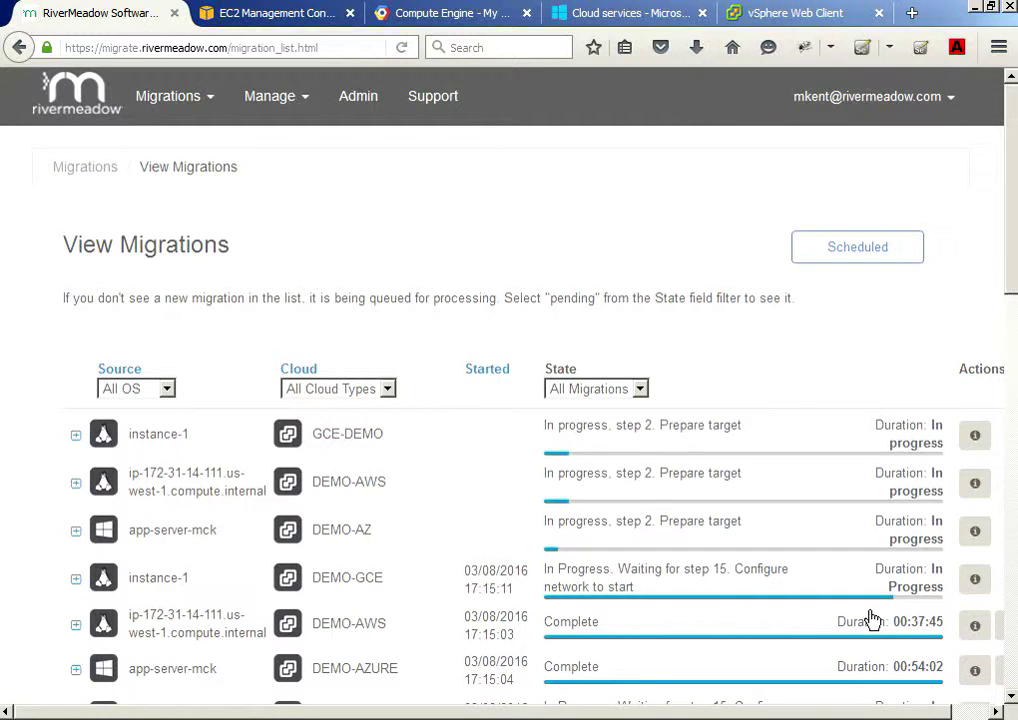
click(975, 488)
scroll(976, 493, down, 5)
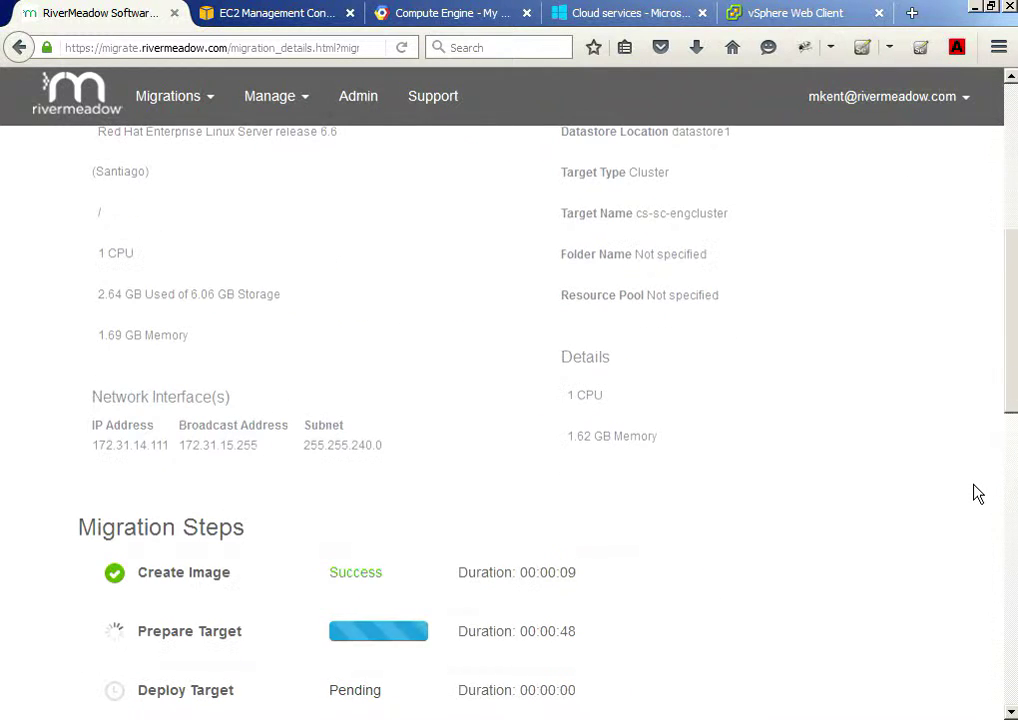
scroll(977, 488, down, 4)
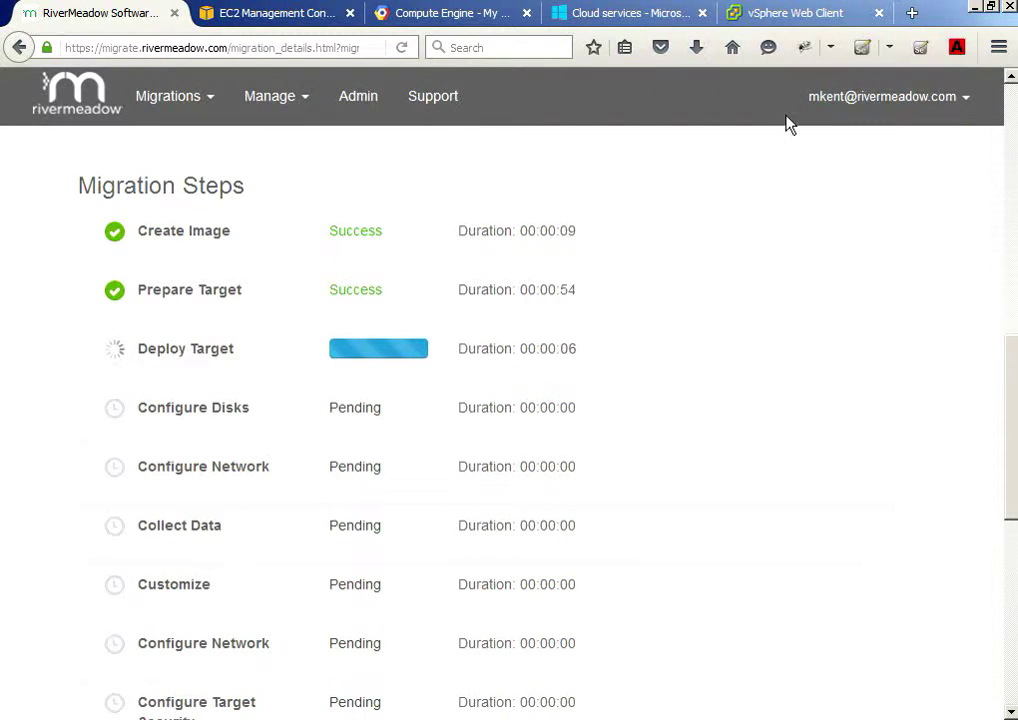
- Filter the vSphere Web Client's Virtual Machines list by 'demo'
click(785, 20)
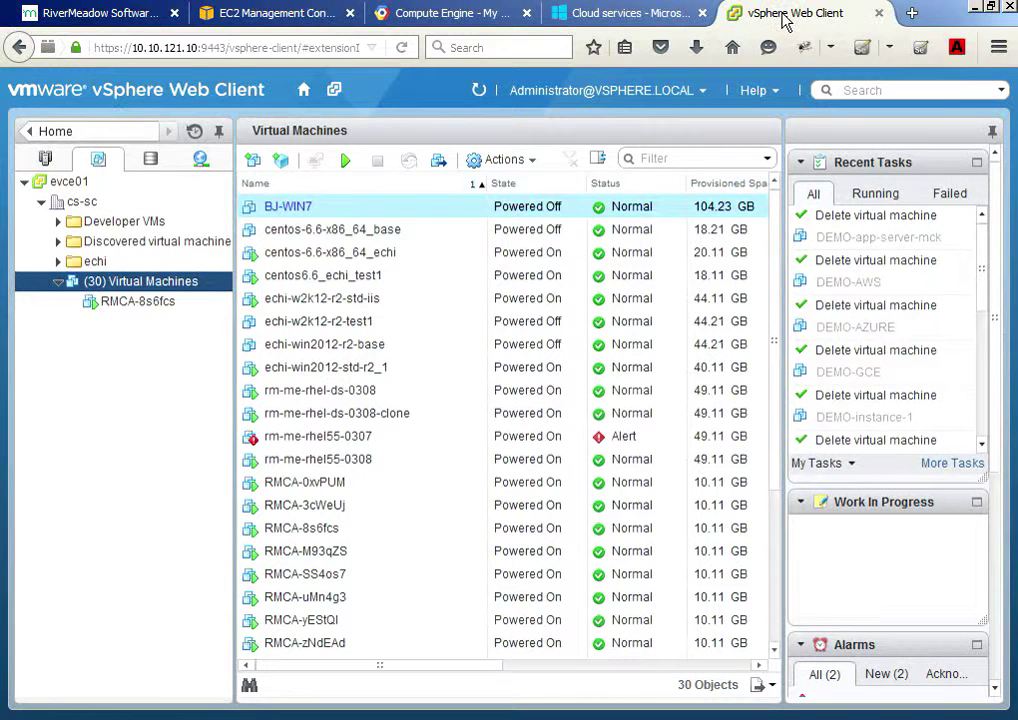
click(688, 154)
text(demo)
key(Return)
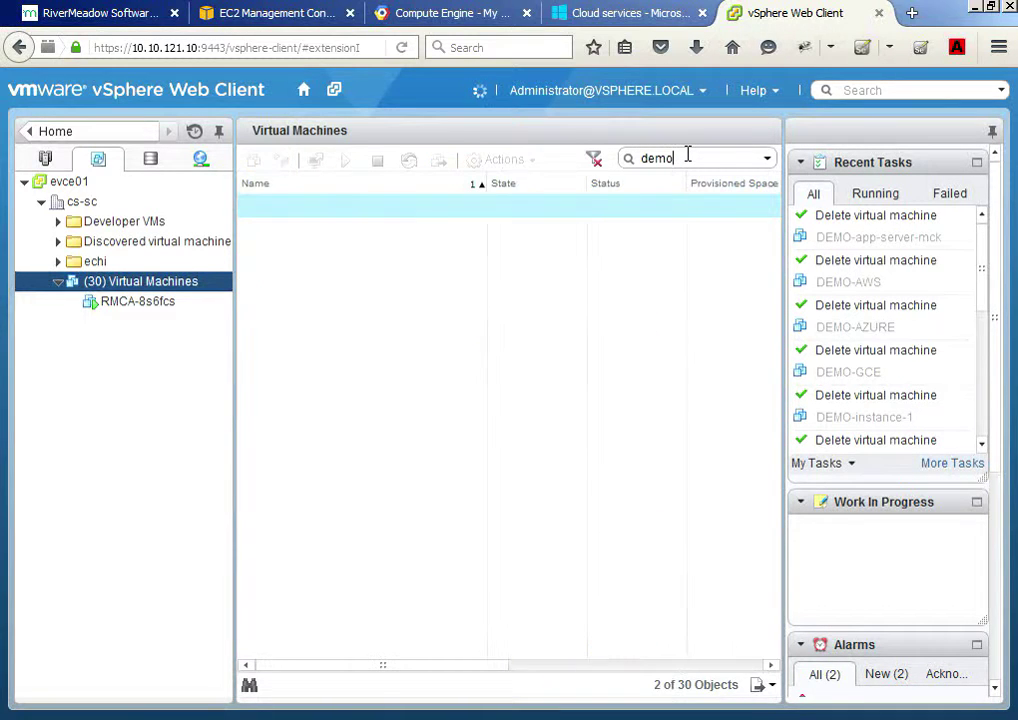
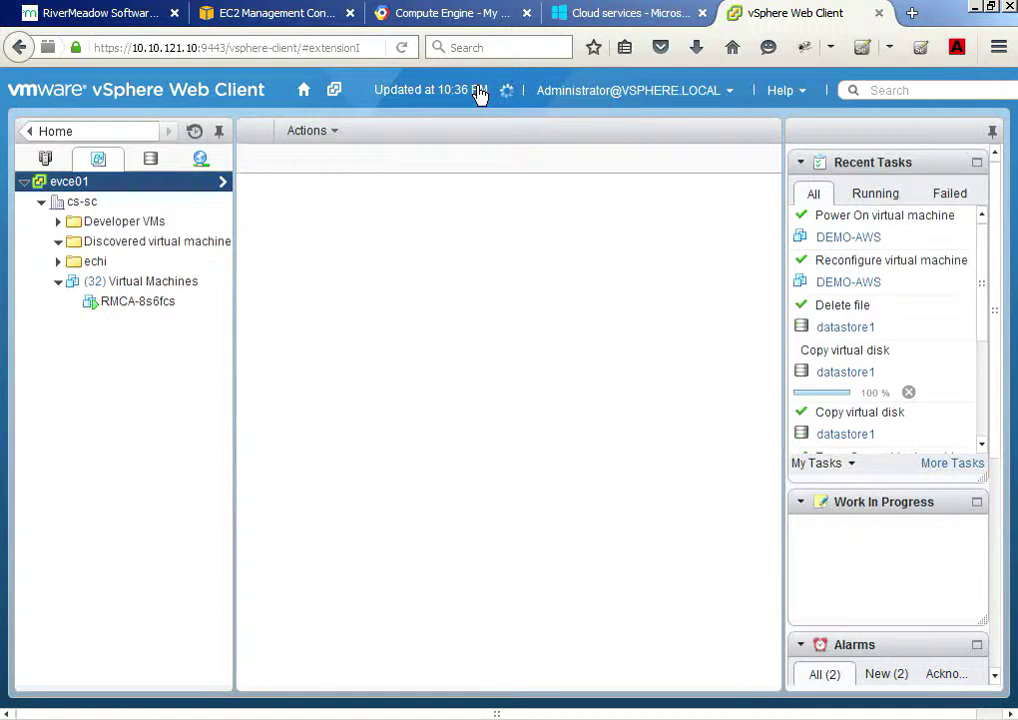
- Show all virtual machines and filter the list by 'demo'
click(165, 283)
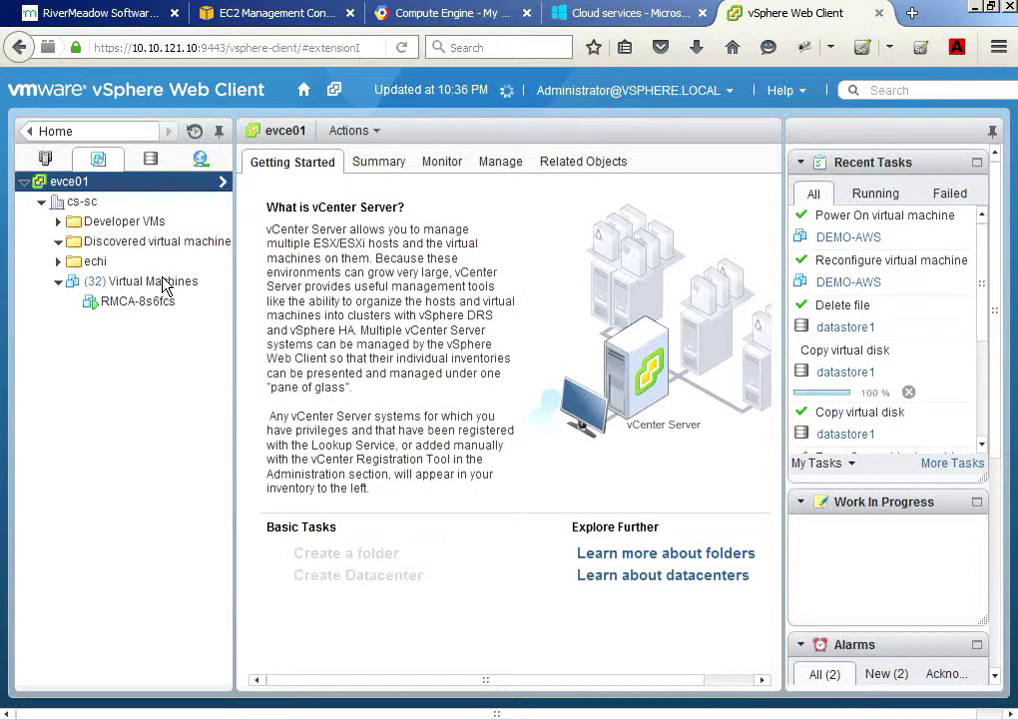
click(165, 284)
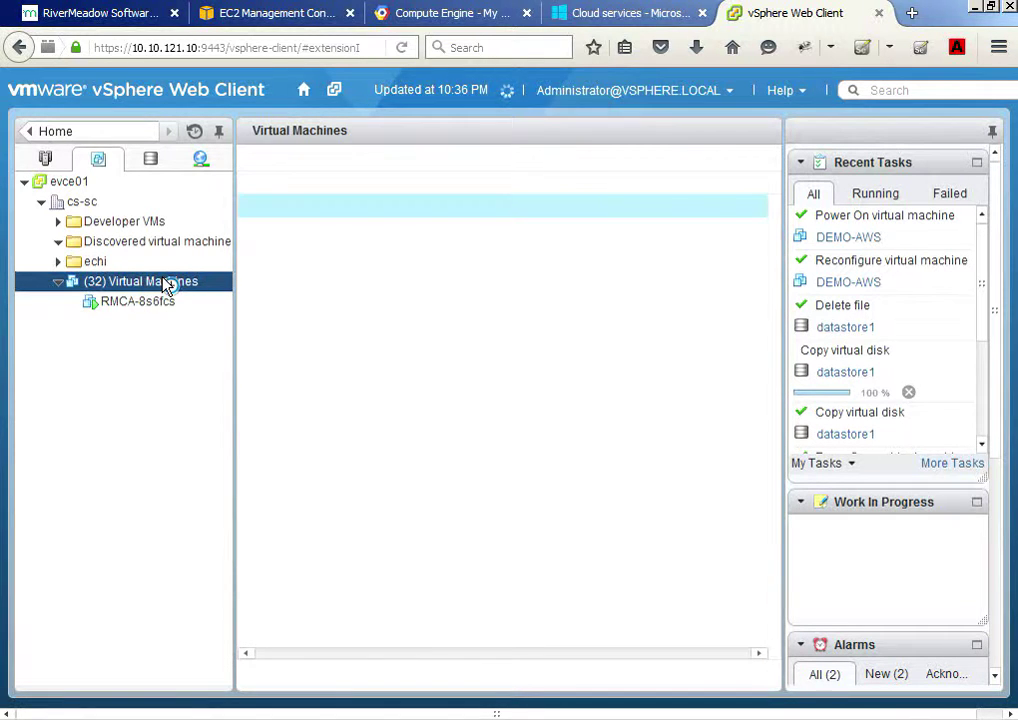
click(663, 157)
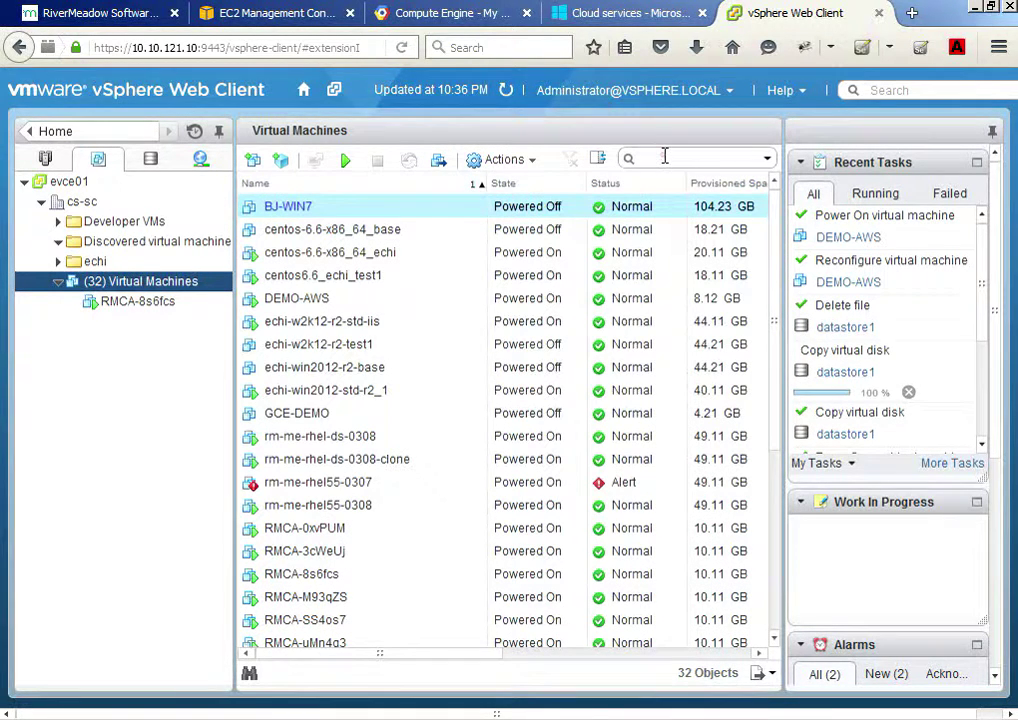
text(demo)
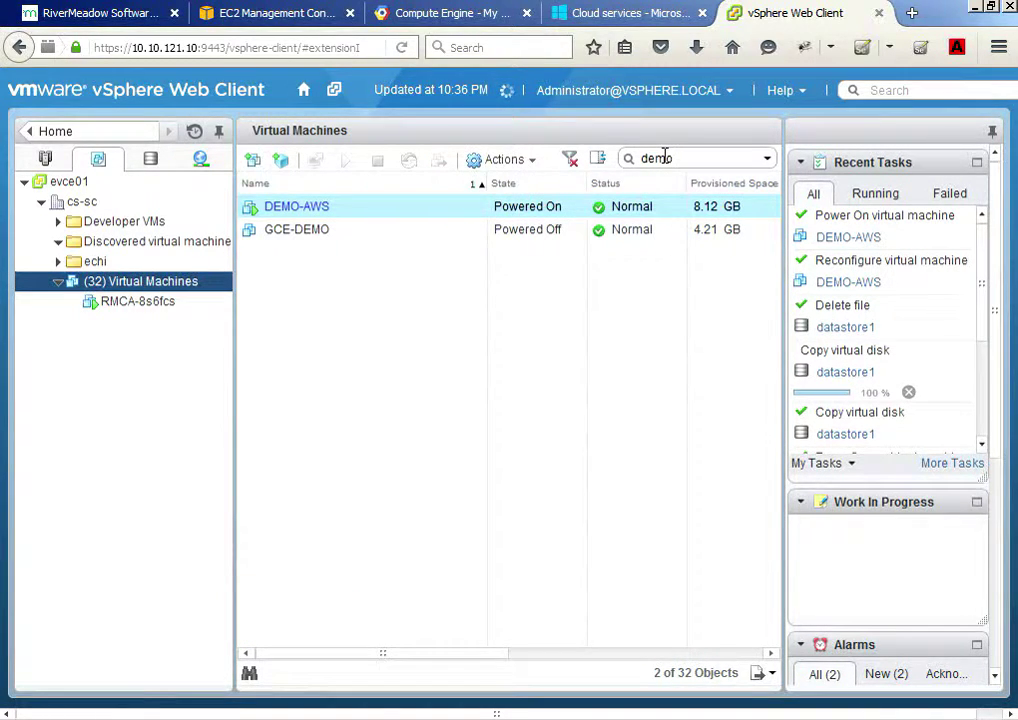
- Open the DEMO-AWS virtual machine's Summary page
click(318, 207)
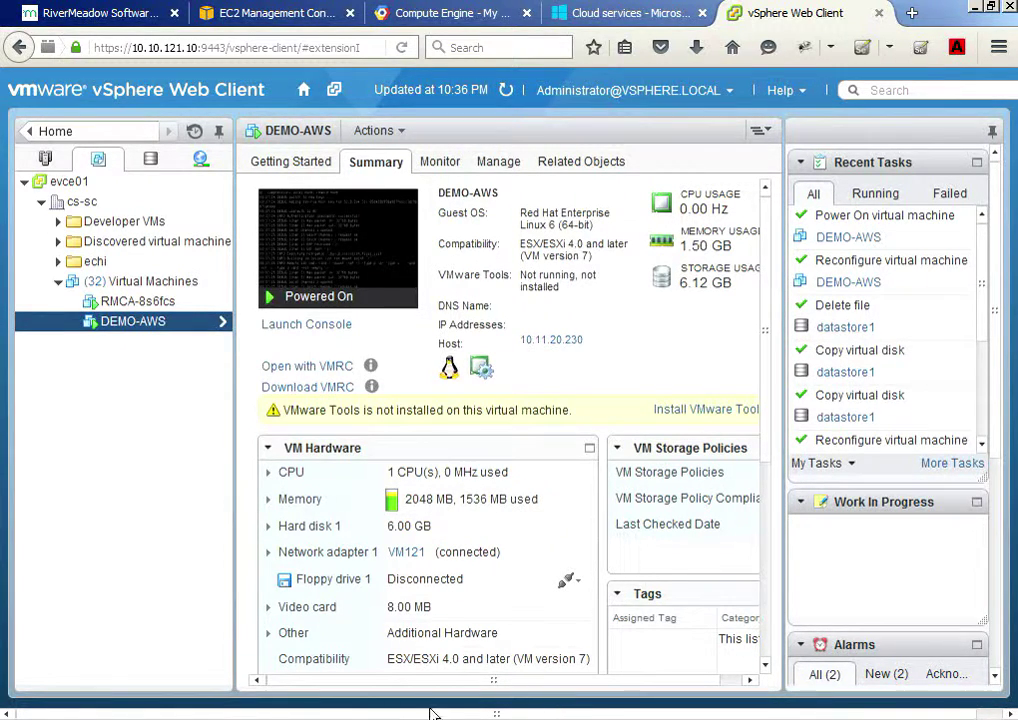
- Launch PuTTY and connect to the AWS instance using the saved RHEL session
click(22, 712)
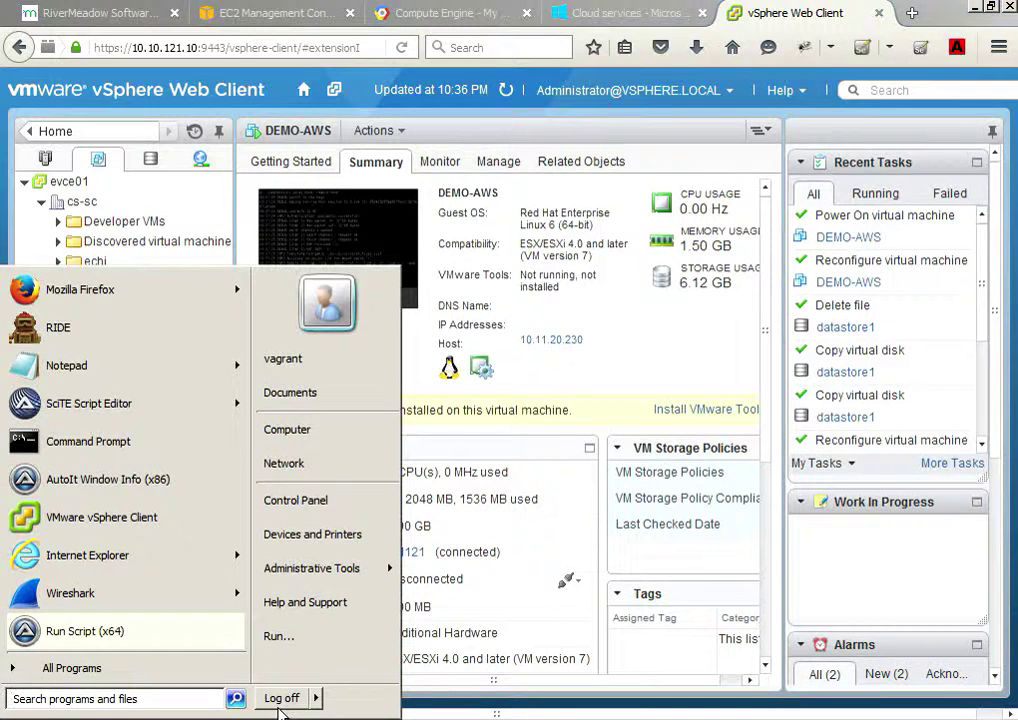
text(p)
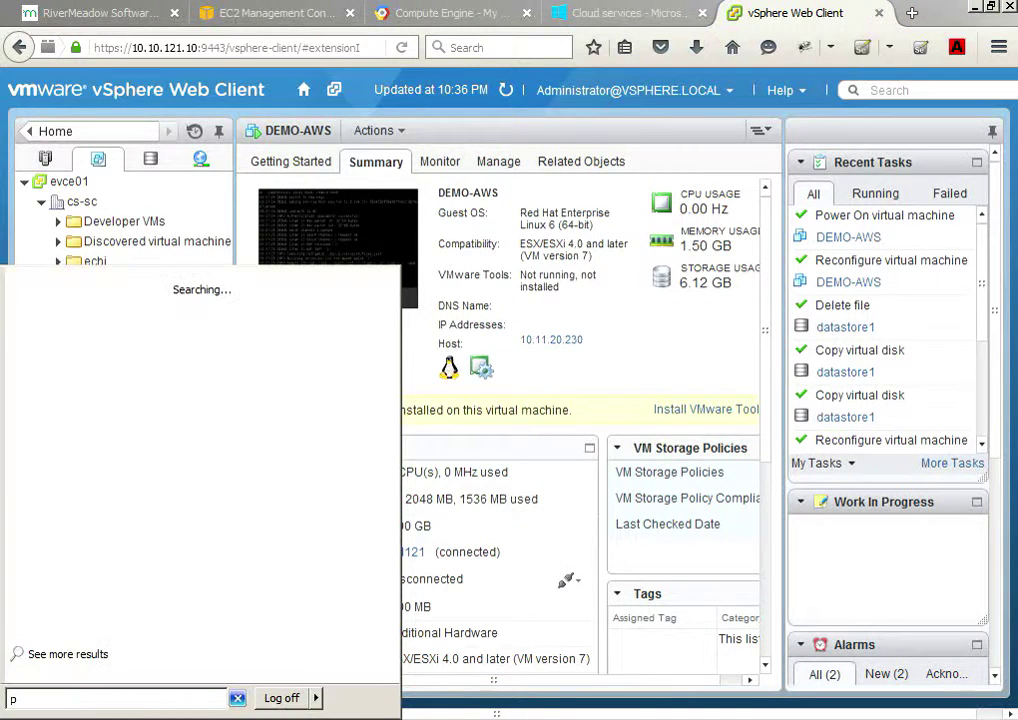
text(utty)
key(Return)
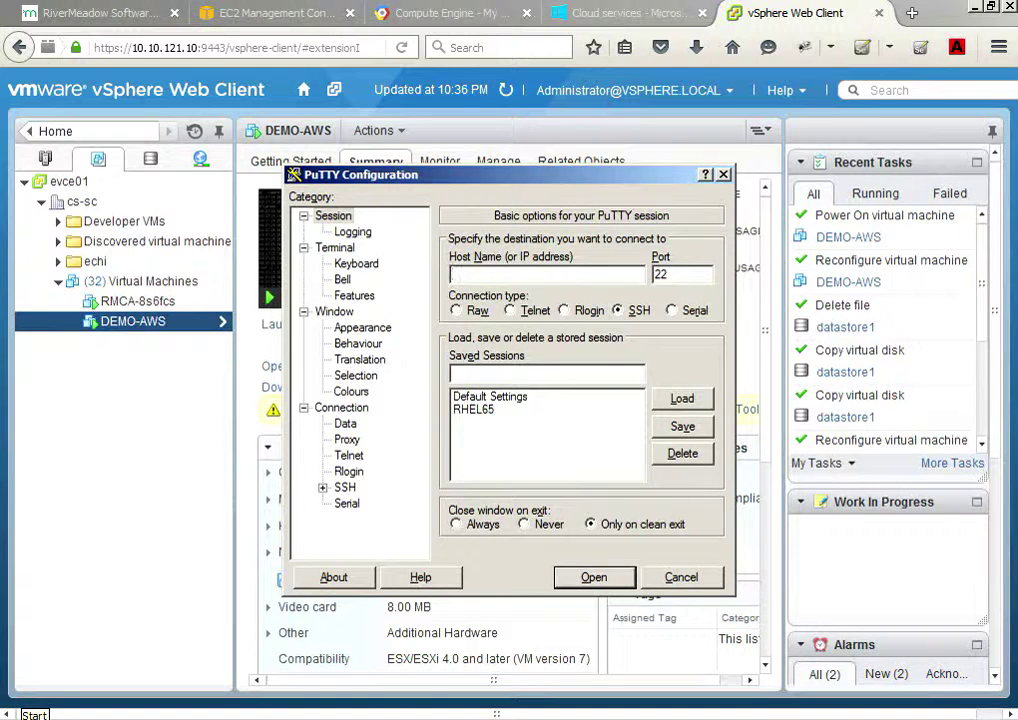
double_click(474, 410)
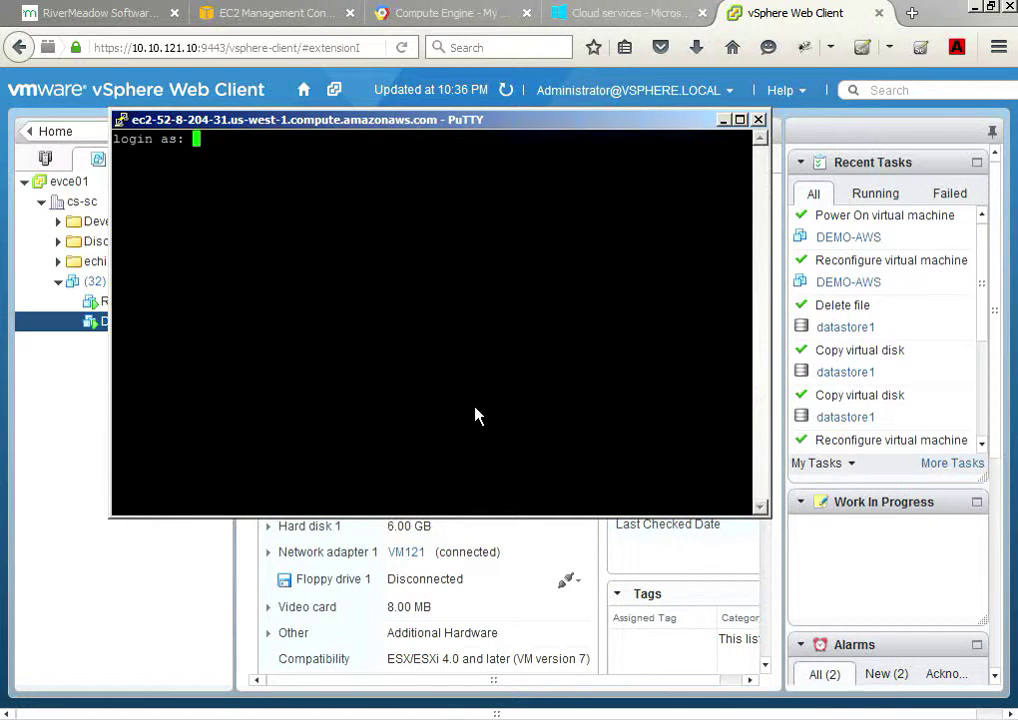
- Log in to the AWS instance as root with the account password
text(root)
key(Return)
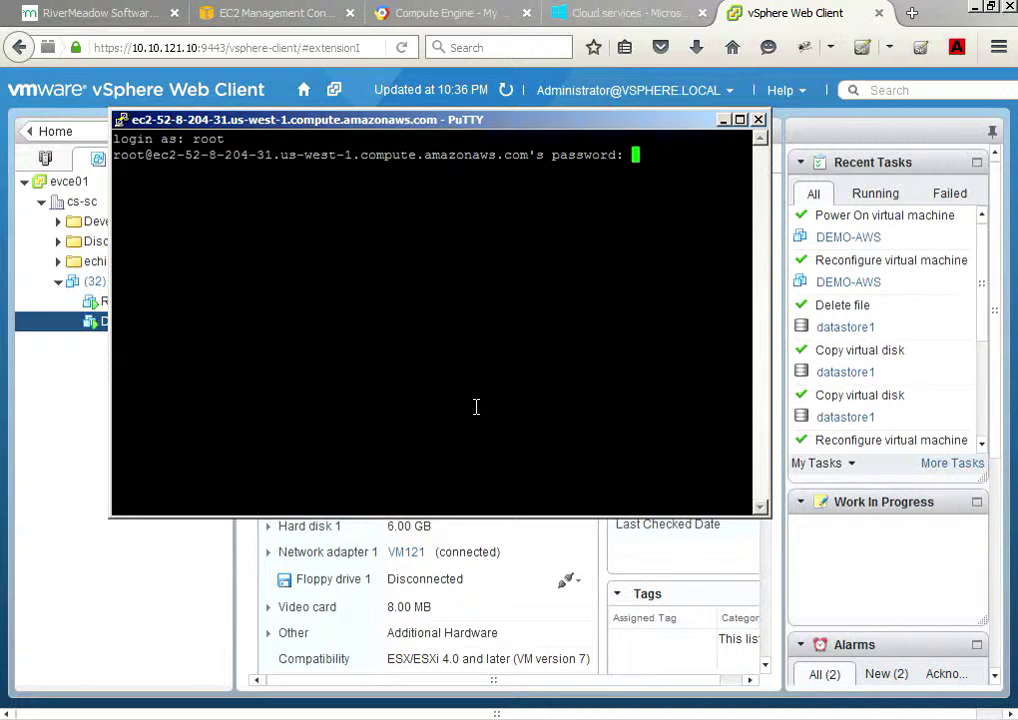
key(Return)
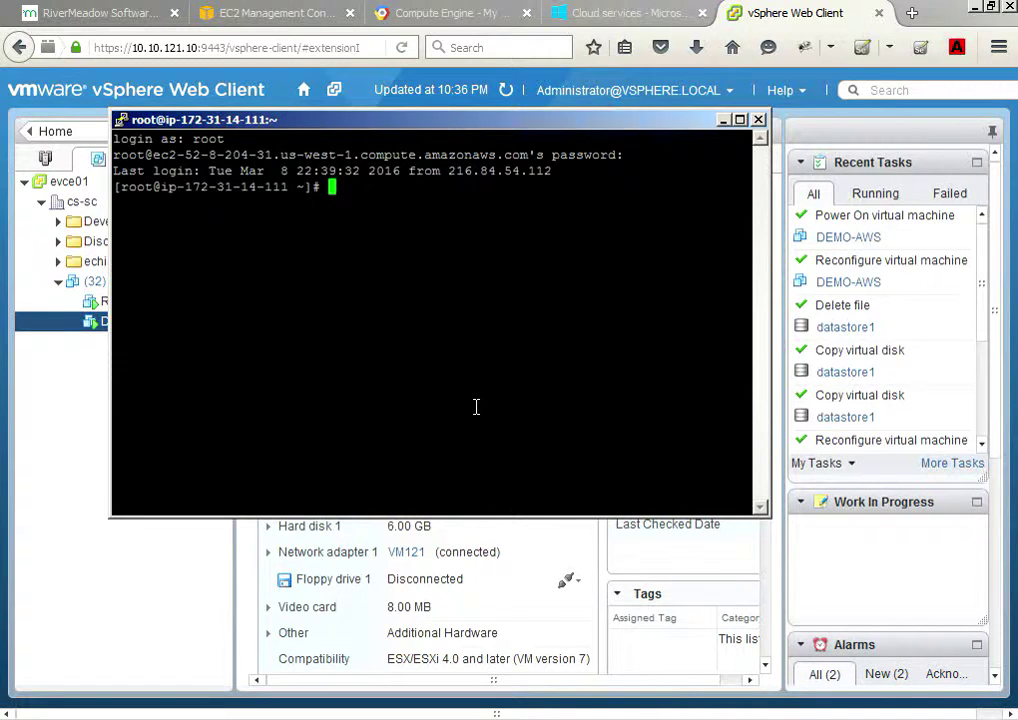
- Clear the terminal with 'clear' and minimize PuTTY
text(clear)
key(Return)
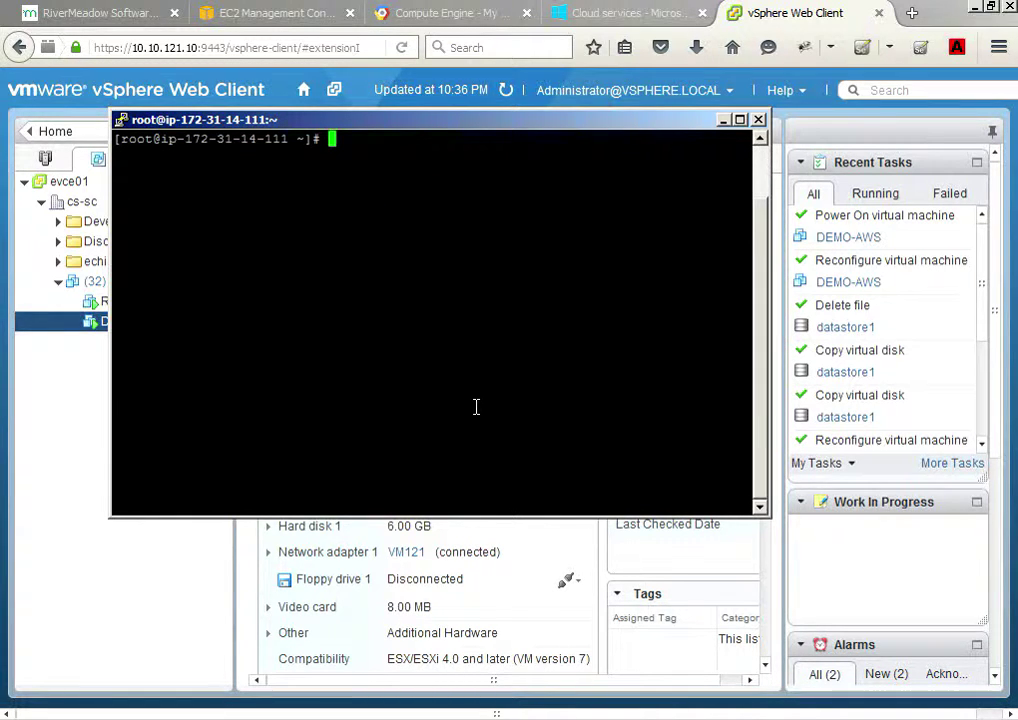
click(277, 717)
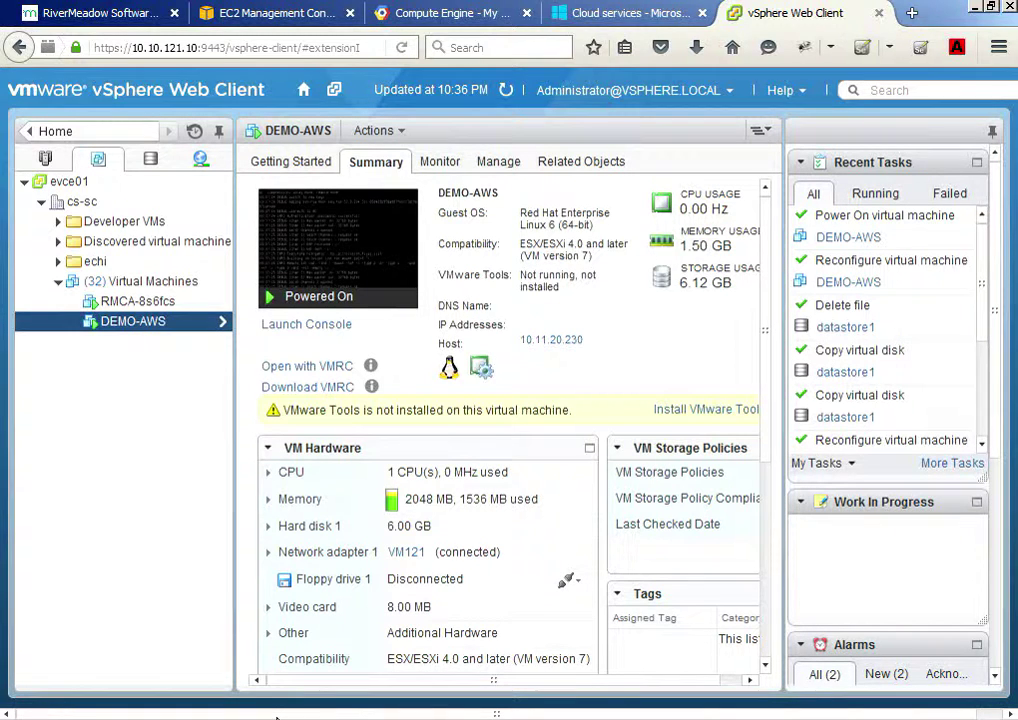
- Restore PuTTY and run 'hostname' and 'ifconfig eth0' to show address 172.31.14.111
click(277, 717)
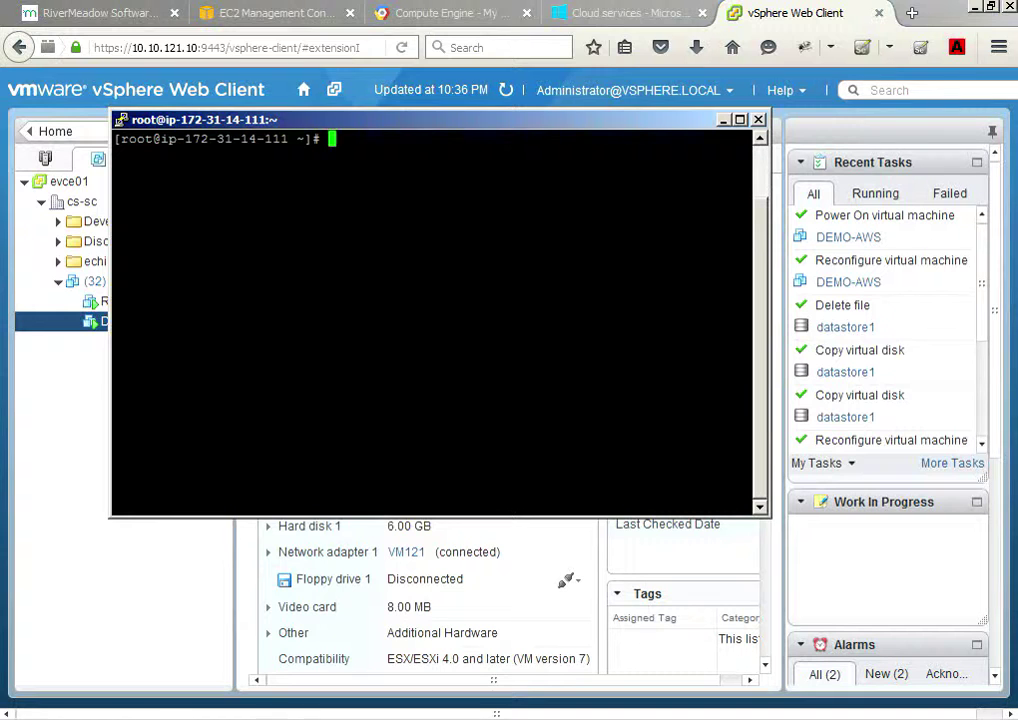
text(hostname)
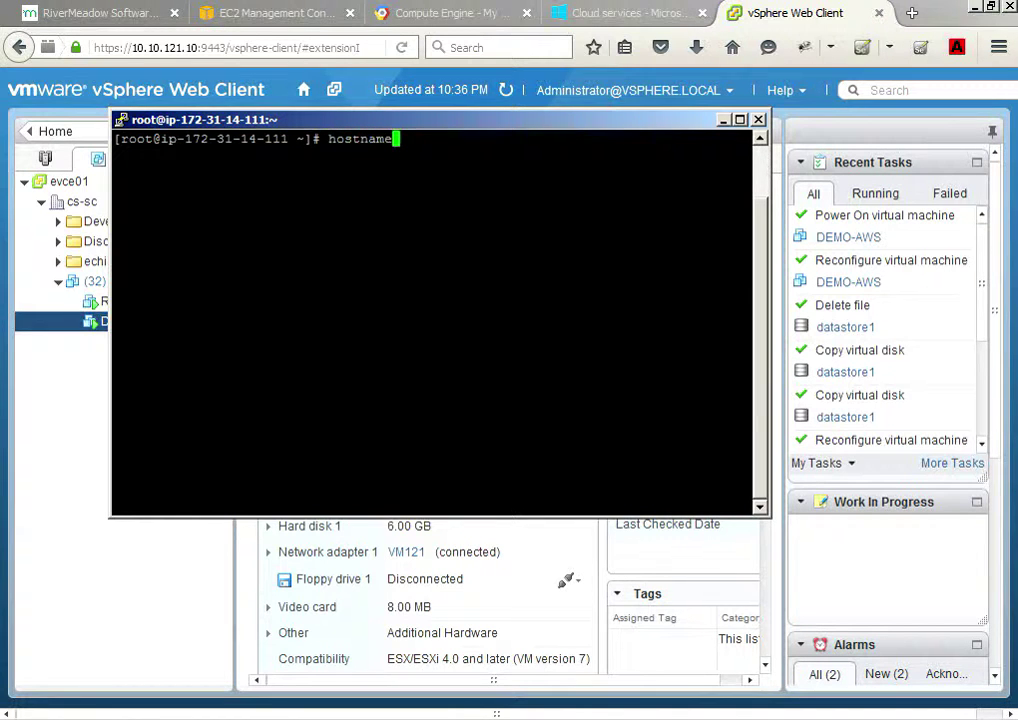
key(Return)
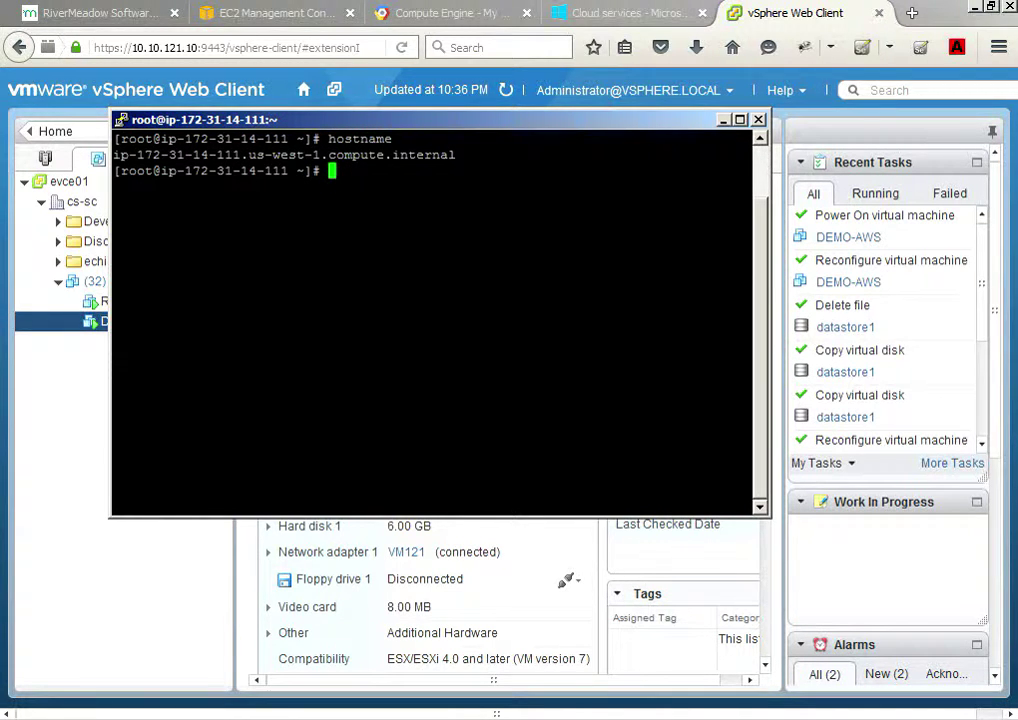
text(ifconfig)
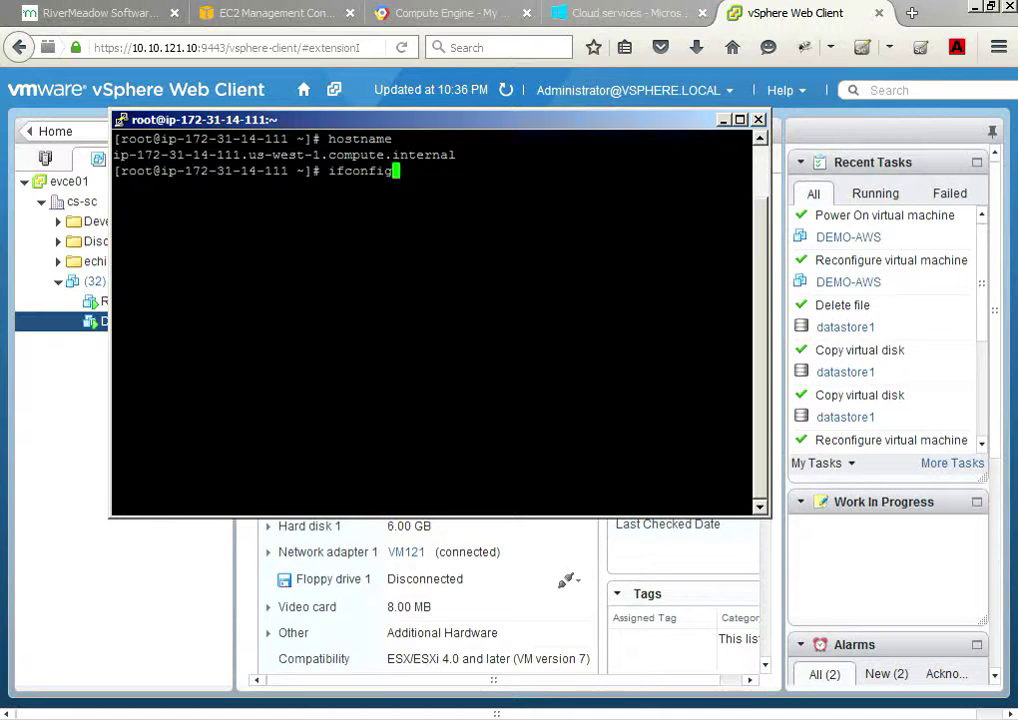
text( eth0)
key(Return)
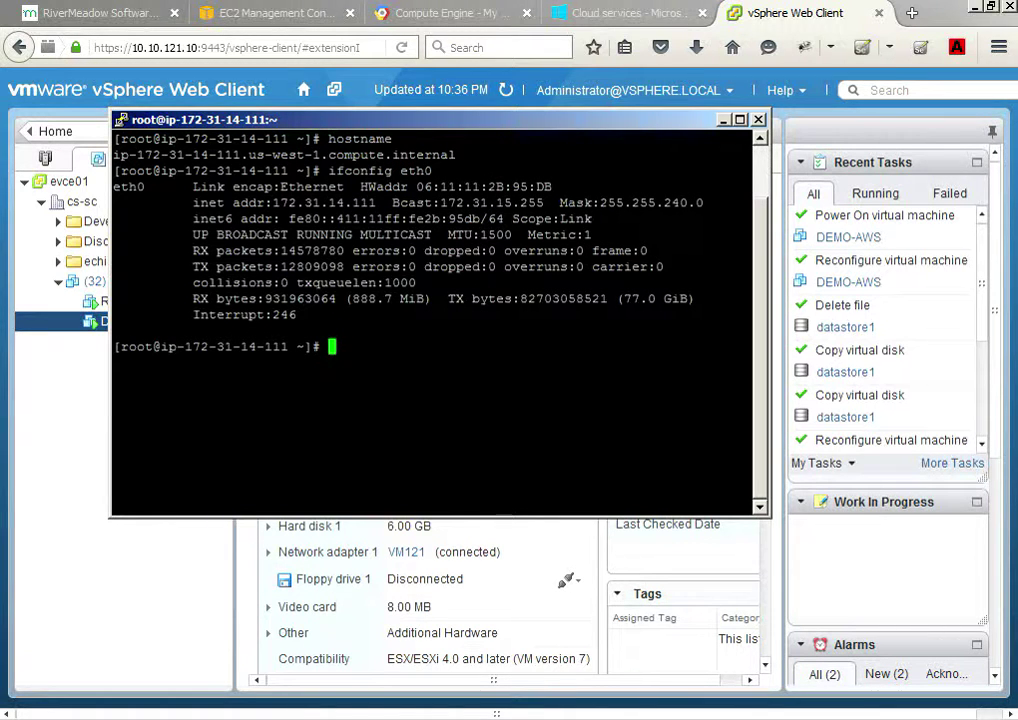
- Run 'uname -a' and 'top', then switch back to vSphere
text(uname -a)
key(Return)
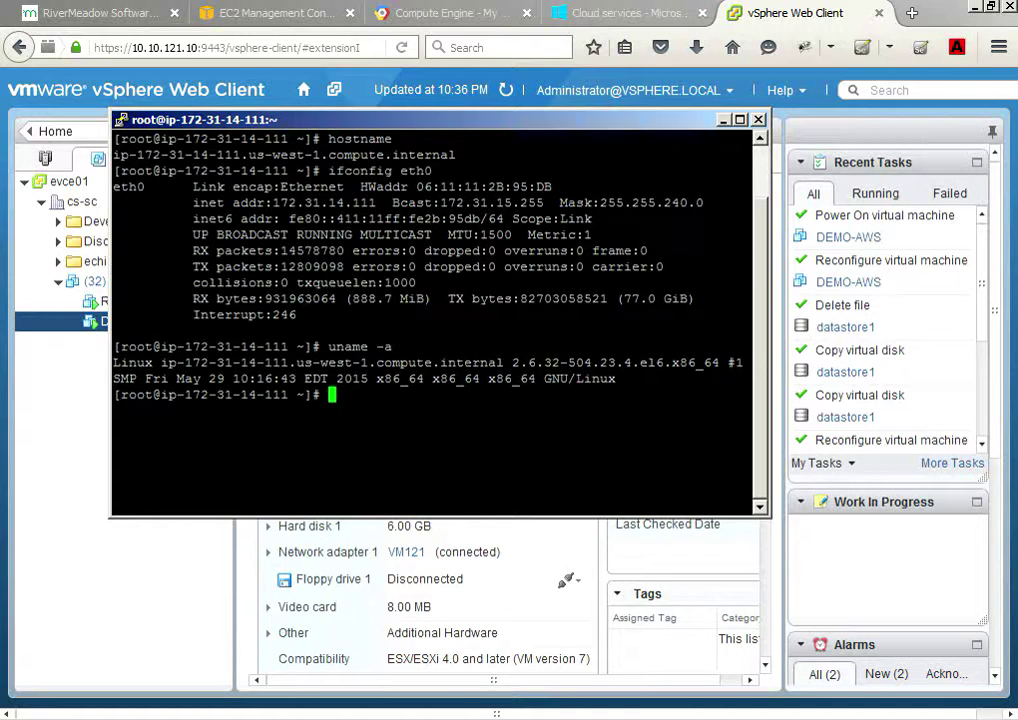
text(top)
key(Return)
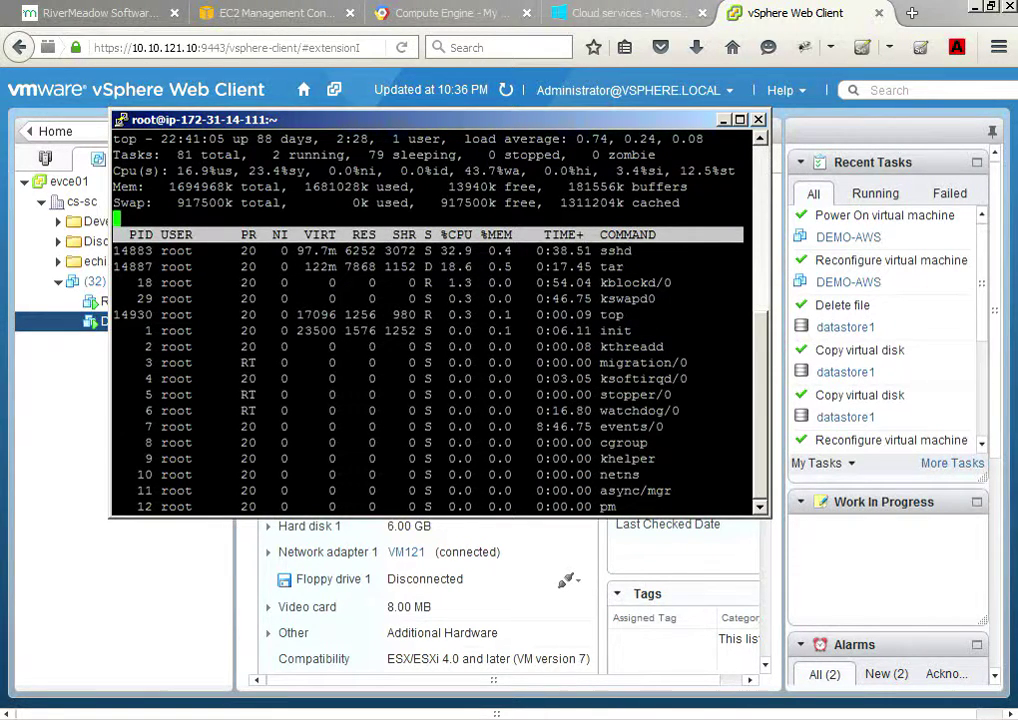
key(alt+Tab)
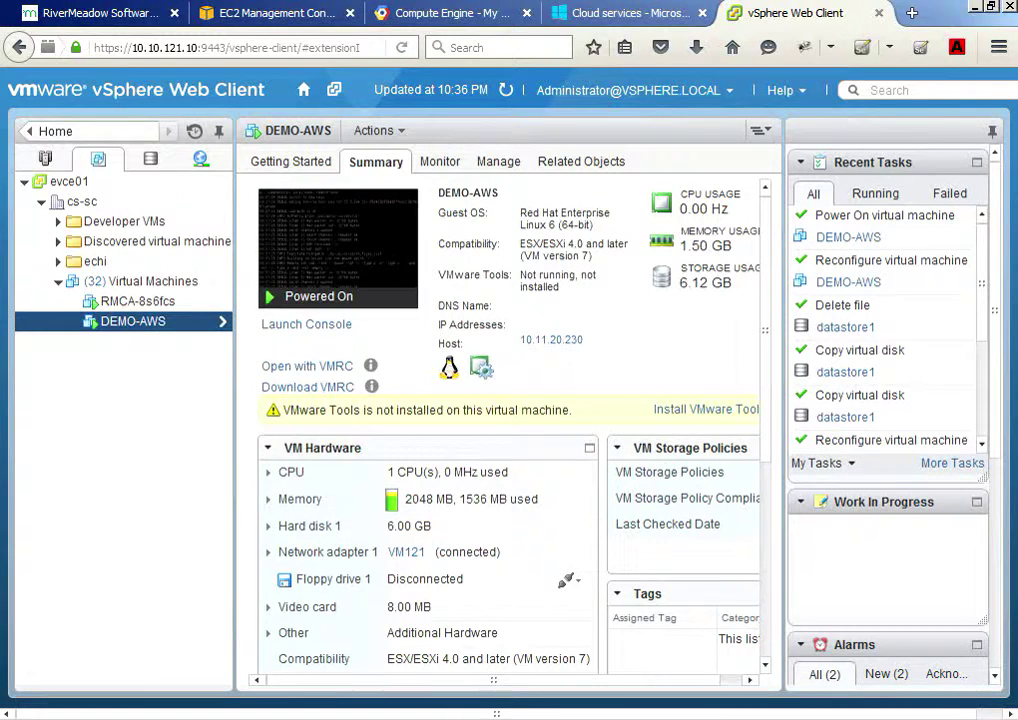
- Launch the DEMO-AWS web console showing the RHEL 6.6 login prompt
click(329, 249)
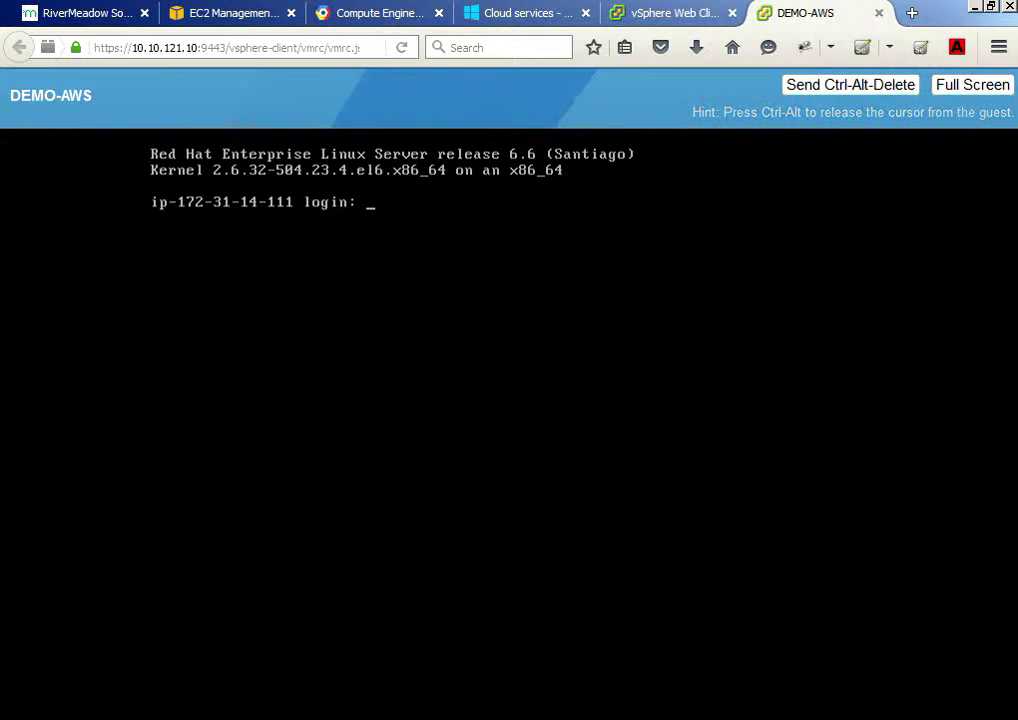
click(836, 660)
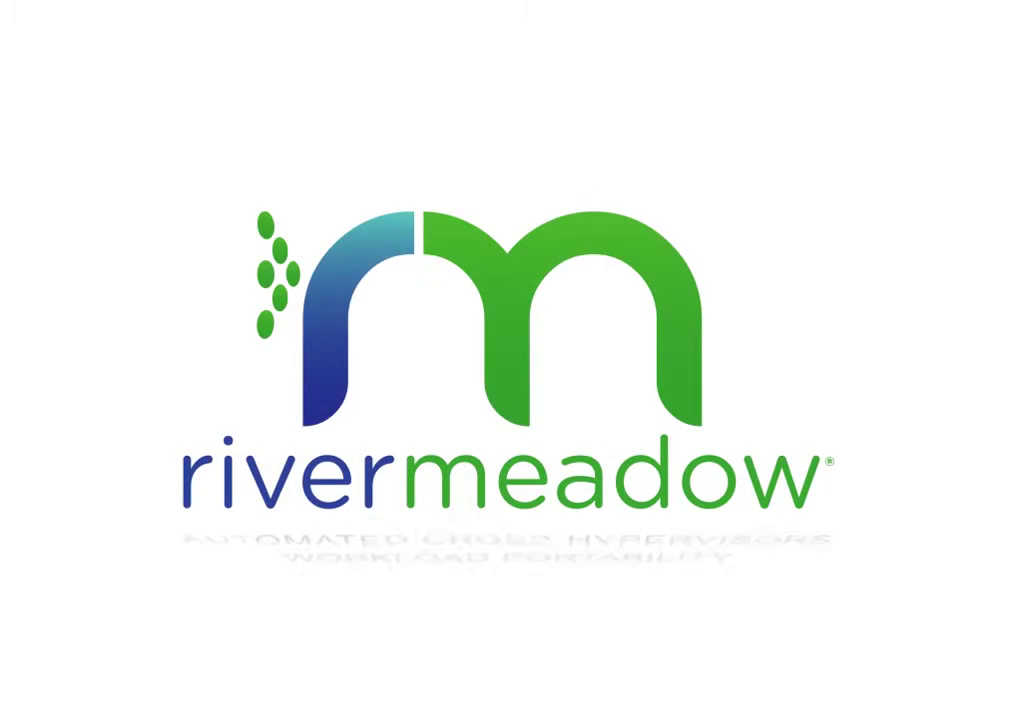